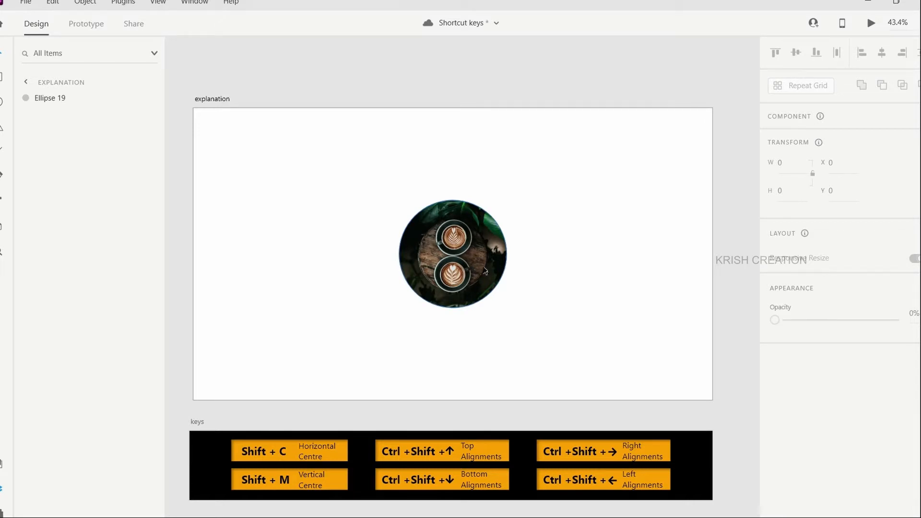
- Duplicate the coffee-cup circle to its right and position the pair side by side, with the original at about X 296, Y 340
left_click(457, 267)
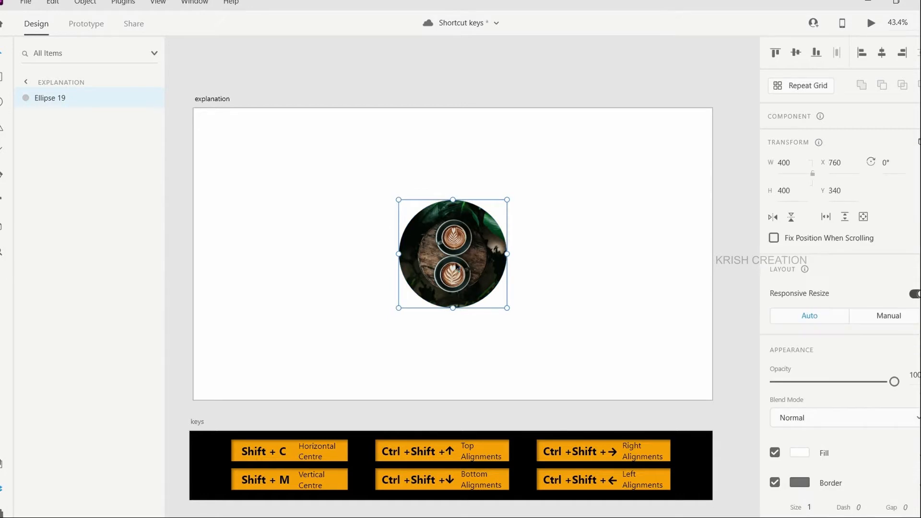
left_click_drag(457, 266, 636, 267)
left_click(407, 251)
left_click_drag(436, 258, 357, 260)
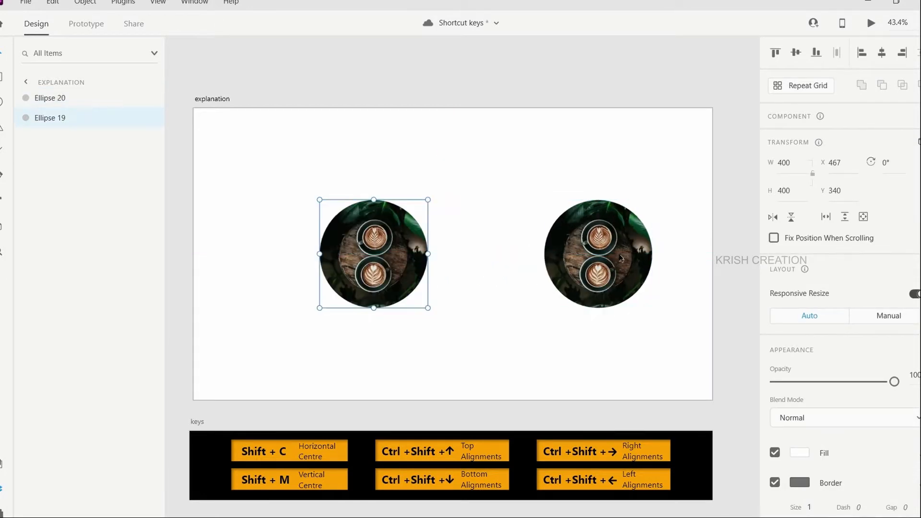
left_click(621, 259, "shift")
left_click_drag(621, 259, 575, 260)
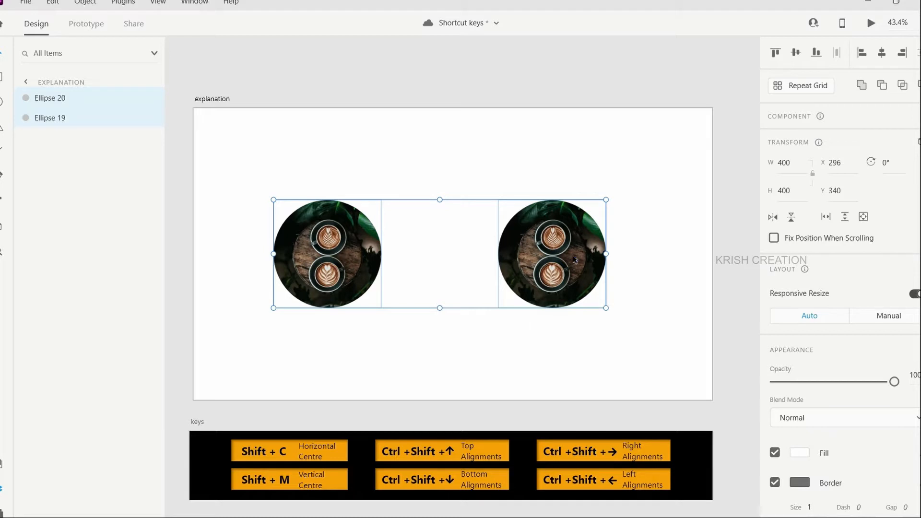
key("Escape")
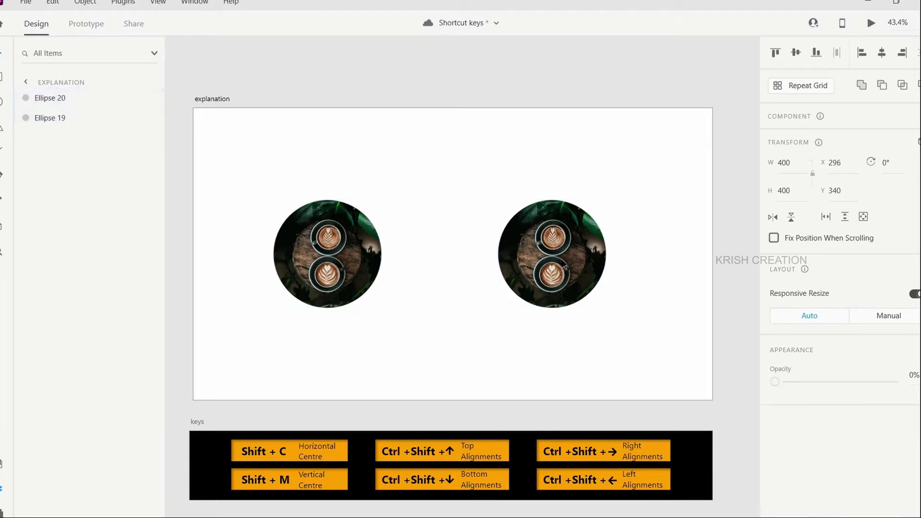
- Lower the right-hand circle to about X 1184, Y 524 and align both circles by their top edges
left_click_drag(565, 267, 581, 317)
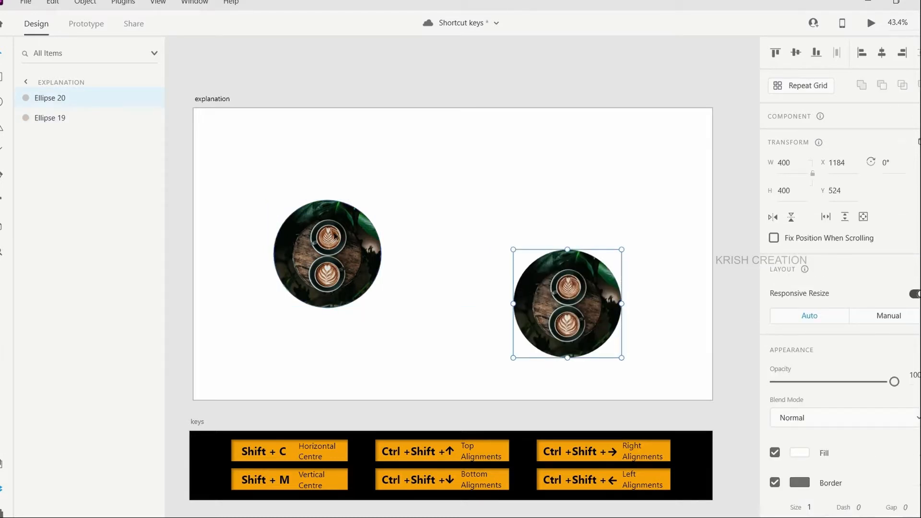
left_click(334, 236, "shift")
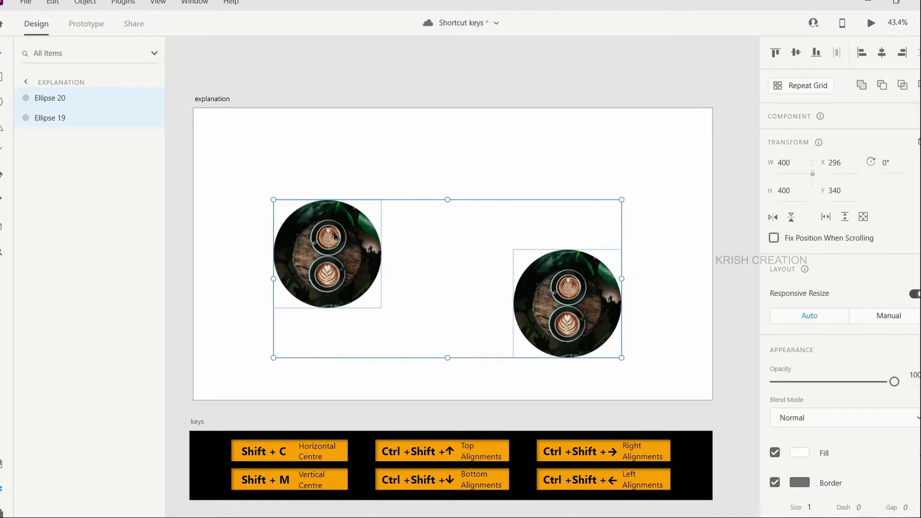
key("ctrl+shift+Up")
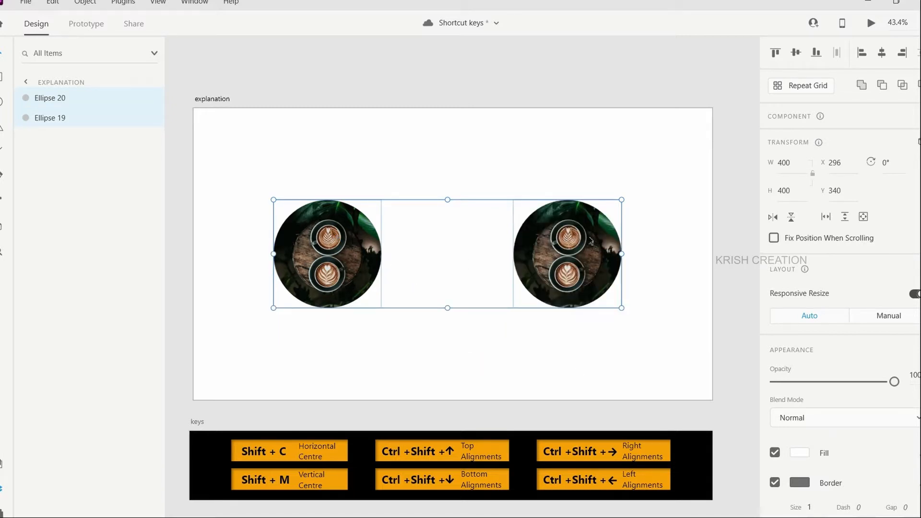
- Raise the right-hand circle to about X 1213, Y 56 and align both circles by their bottom edges
left_click(598, 301)
left_click(533, 296)
left_click_drag(534, 295, 541, 219)
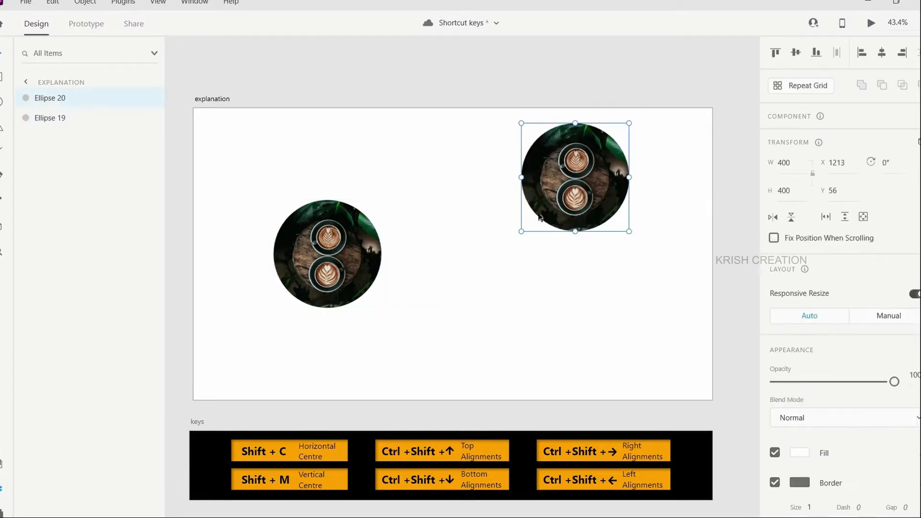
left_click(339, 262)
left_click(550, 188, "shift")
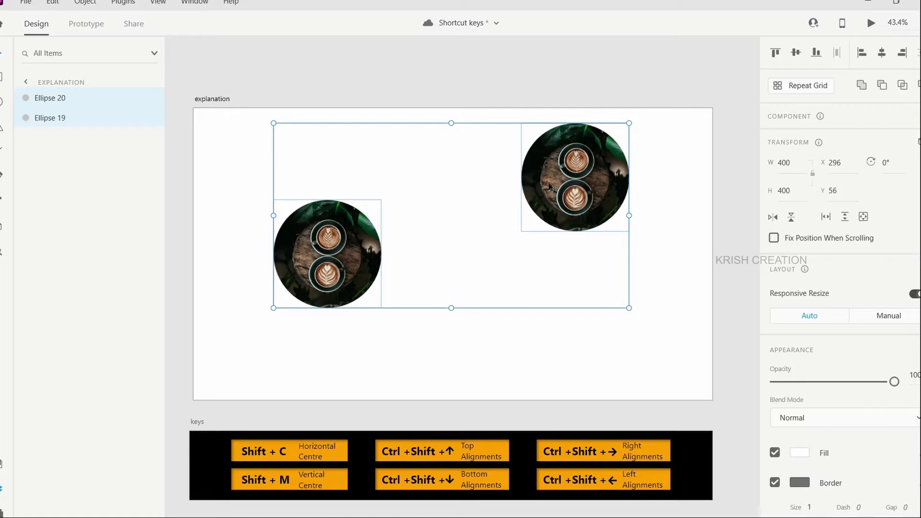
key("ctrl+shift+Down")
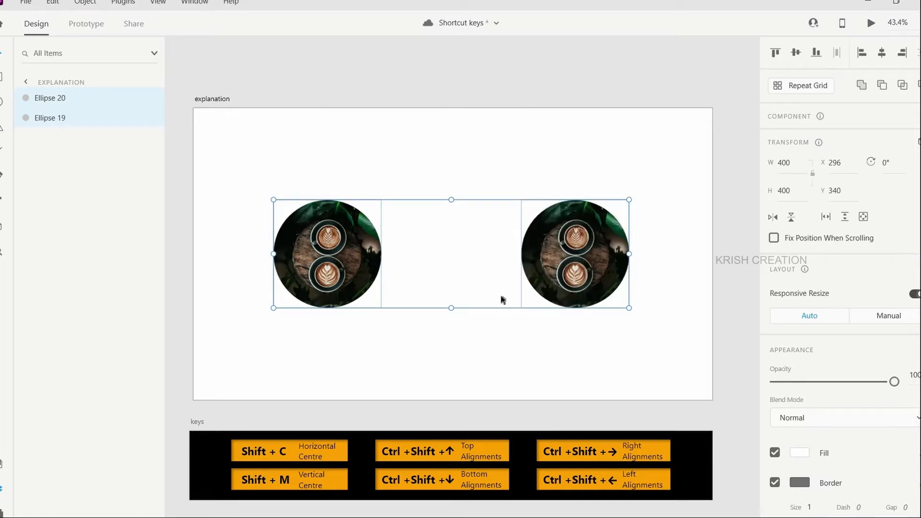
- Align both circles by their left edges and hide the layers list
key("ctrl+shift+Left")
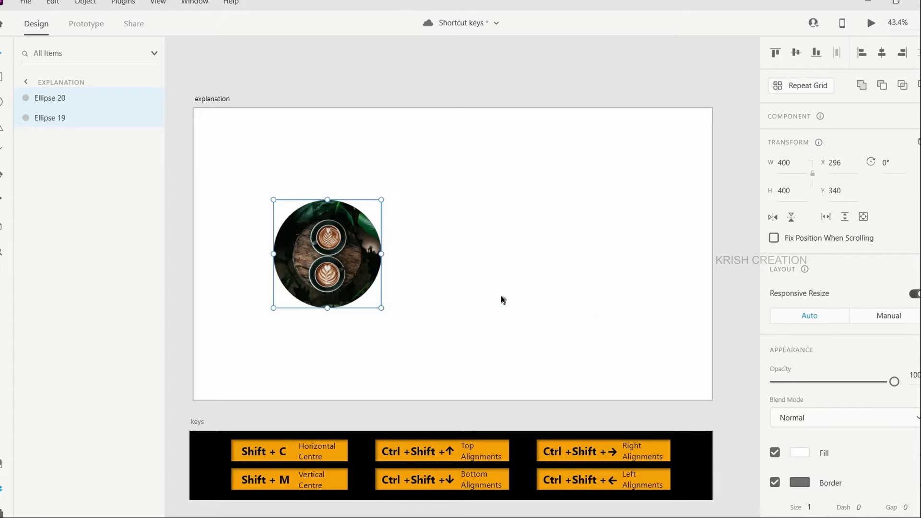
key("ctrl+y")
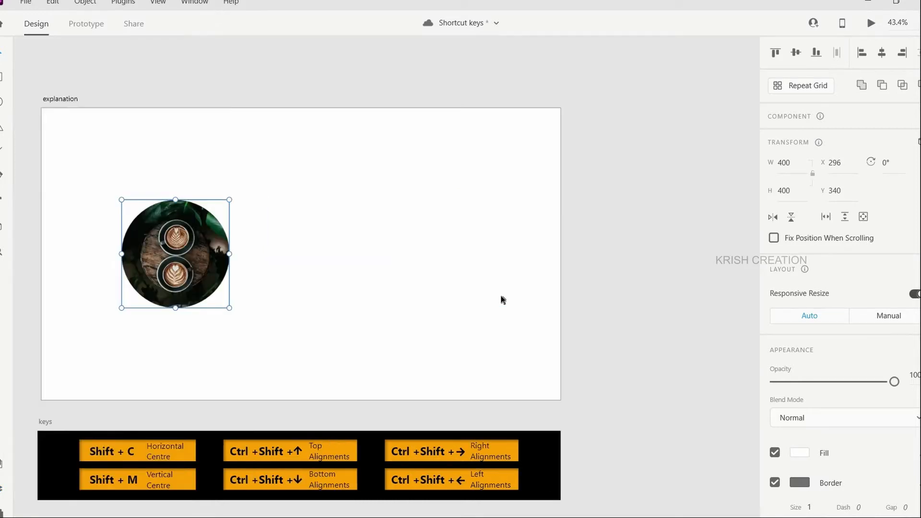
- Move one of the stacked circles to the right side of the artboard and align both circles by their right edges
left_click(420, 291)
scroll(419, 291, "left", 1)
left_click_drag(254, 262, 469, 275)
left_click(178, 230, "shift")
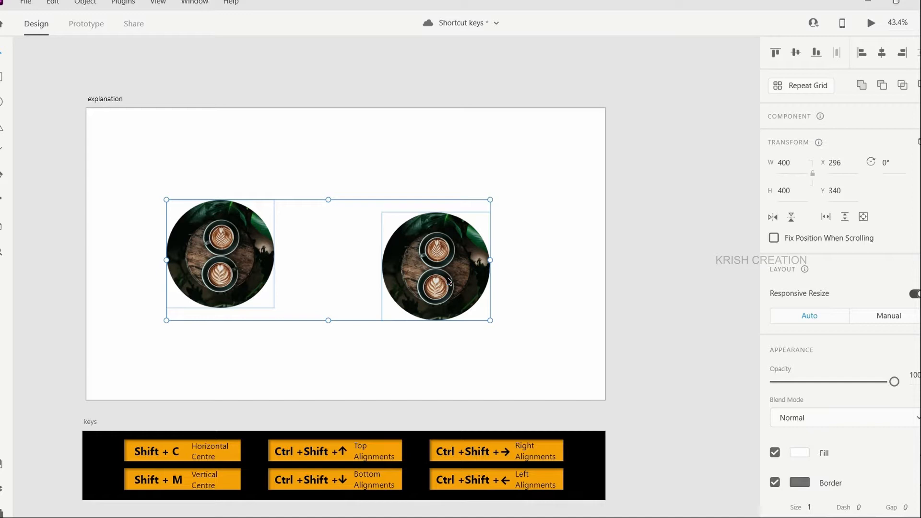
key("ctrl+shift+Right")
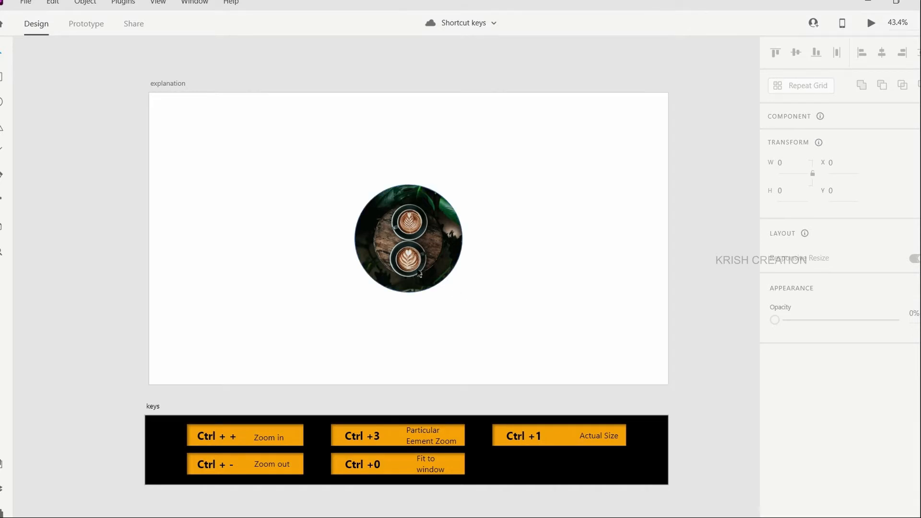
- Zoom in on the artboard and zoom back out to 50%
key("ctrl+plus")
key("ctrl+plus")
key("ctrl+plus")
key("ctrl+plus")
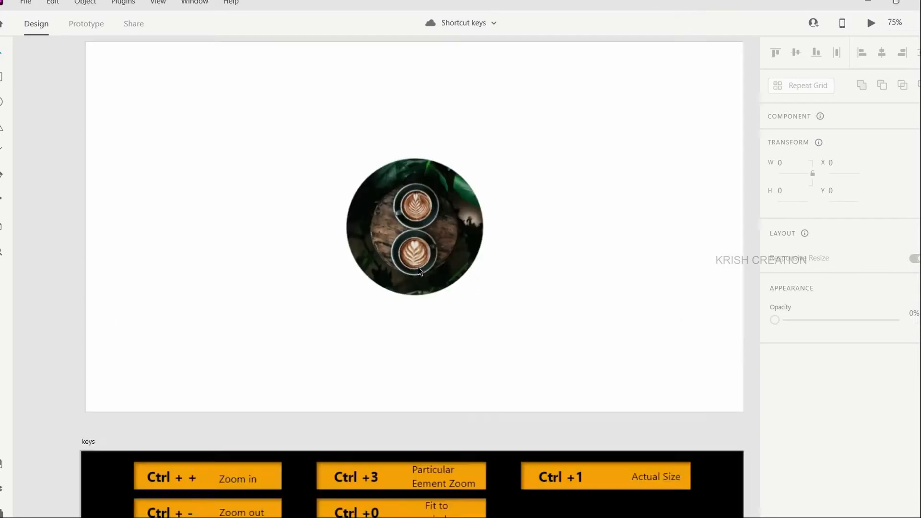
key("ctrl+minus")
key("ctrl+minus")
key("ctrl+minus")
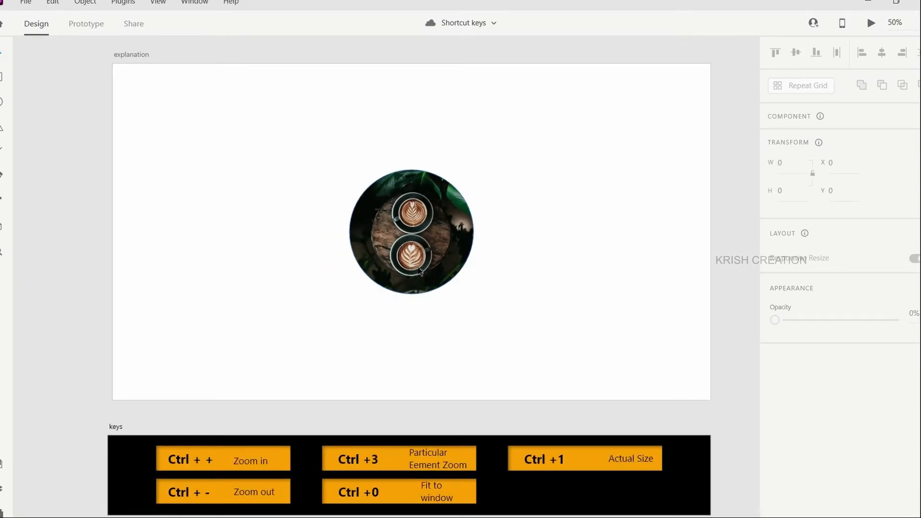
- Select the coffee-cup circle and zoom the view to that selection
left_click(404, 211)
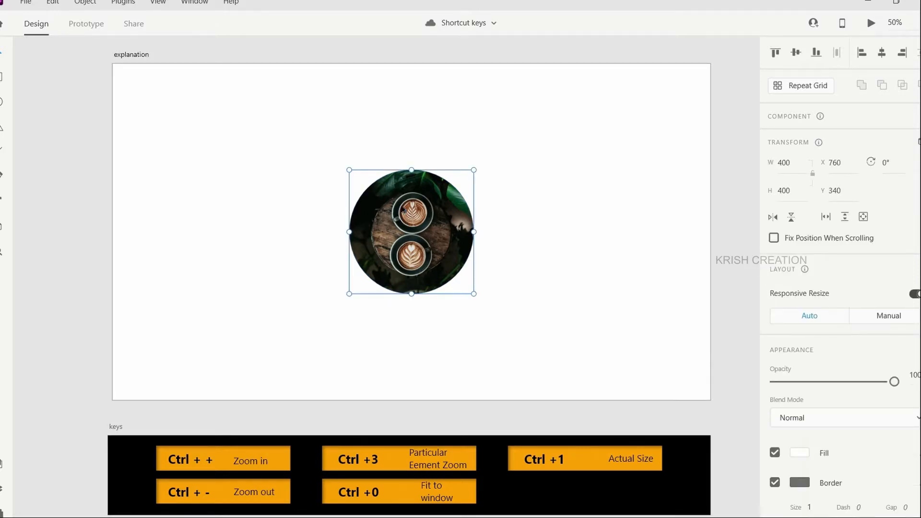
key("ctrl+3")
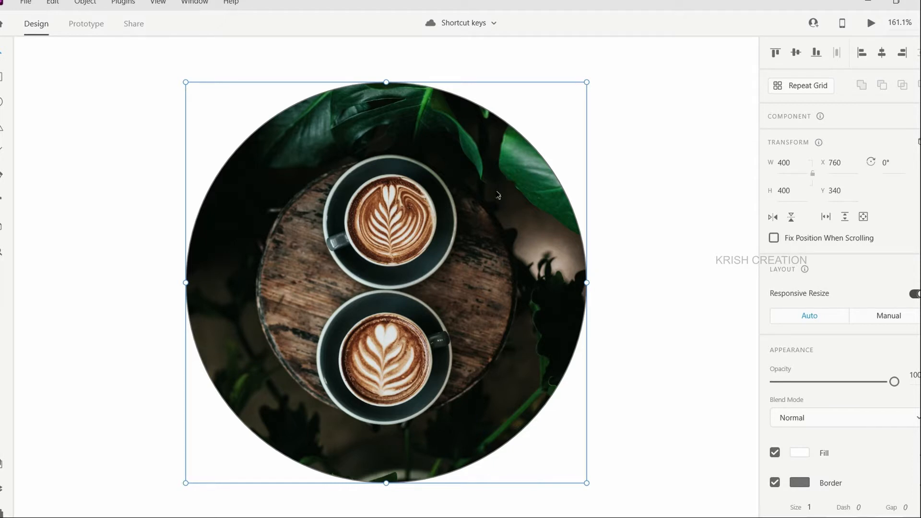
- Show the canvas at its actual size of 100% and fit all artboards to the window
key("ctrl+1")
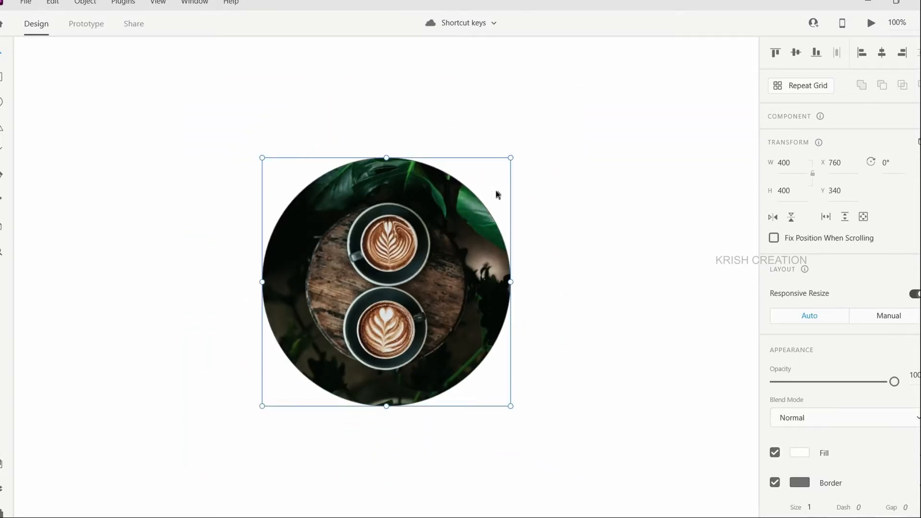
key("ctrl+0")
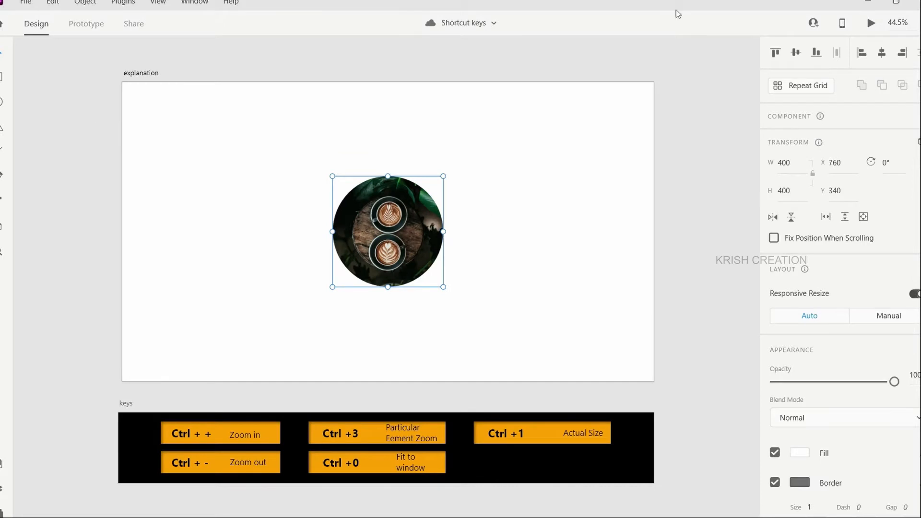
left_click(698, 319)
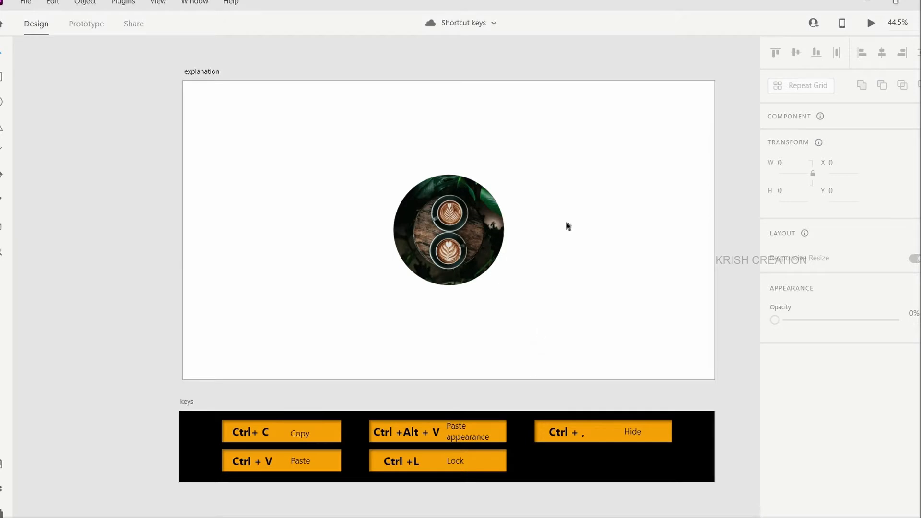
- Paste a copy of the coffee-cup circle and move it over the artboard's left edge, at about X -217, Y 435
left_click(472, 227)
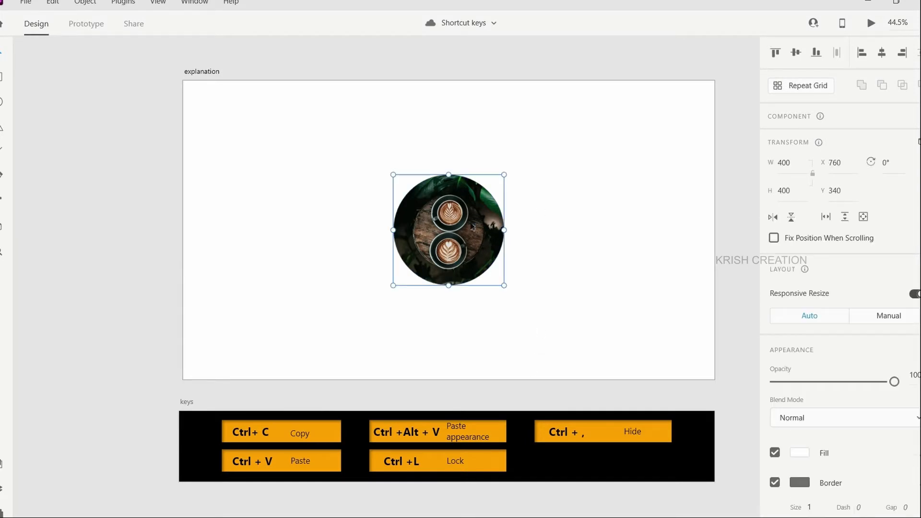
key("ctrl+v")
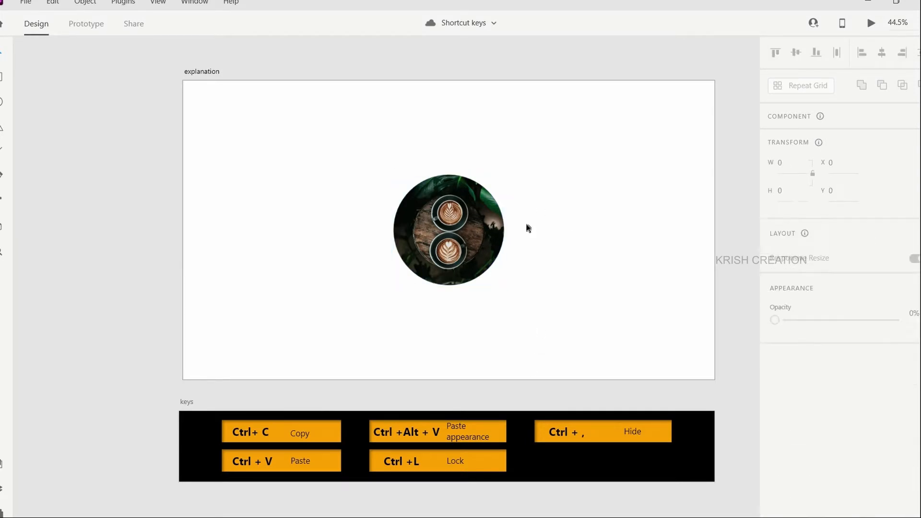
left_click_drag(463, 232, 273, 254)
key("ctrl+z")
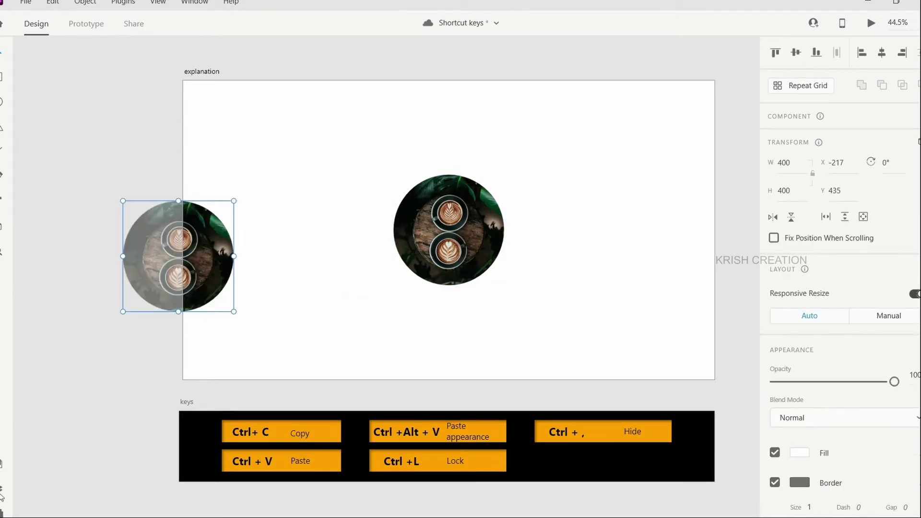
- Show the layers list and delete the pasted copy of the circle
left_click(2, 495)
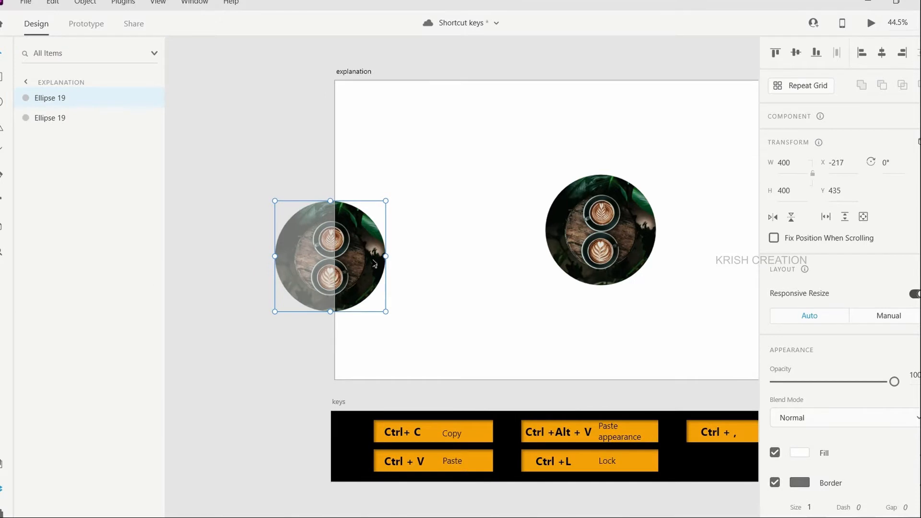
left_click_drag(374, 264, 413, 264)
key("Delete")
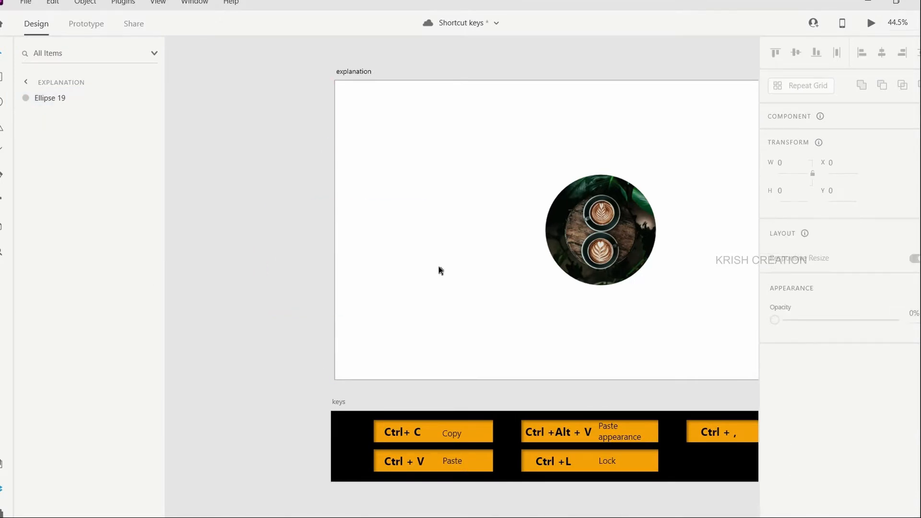
- Paste another copy of the coffee-cup circle directly over the original and delete it
scroll(438, 267, "right", 3)
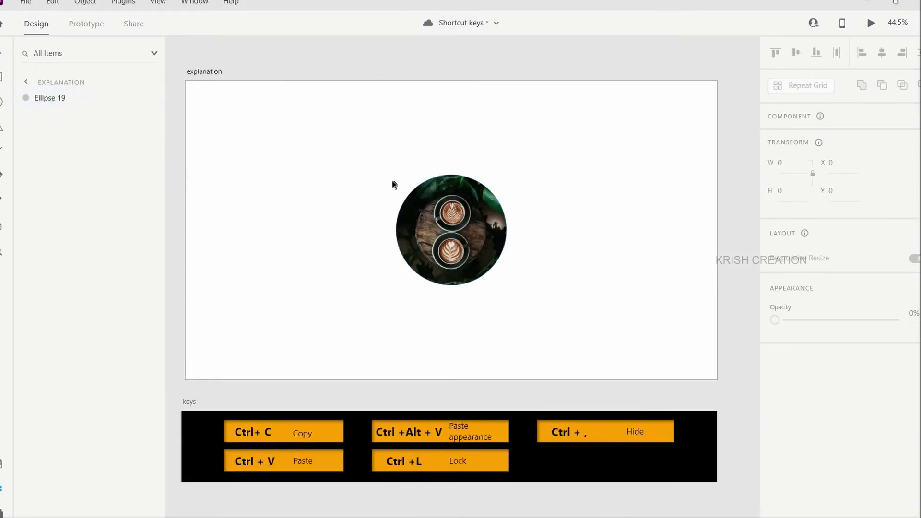
left_click(433, 231)
key("ctrl+v")
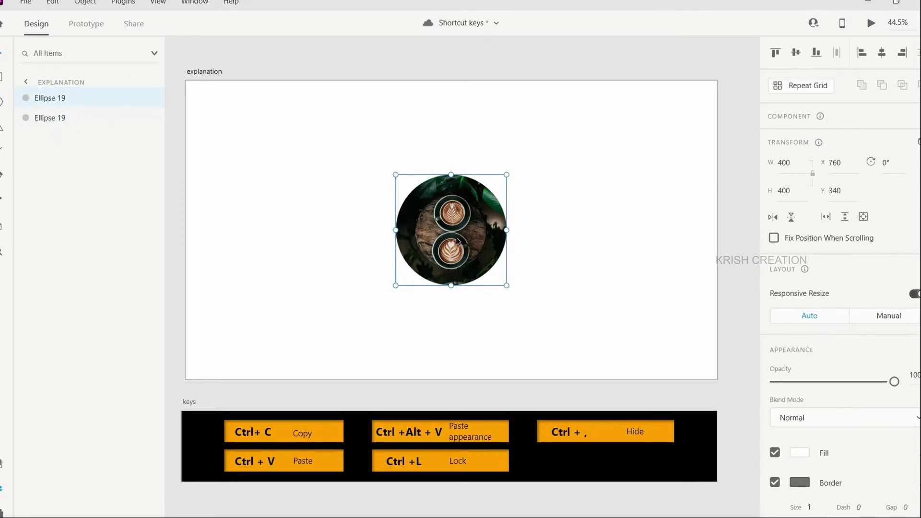
key("Delete")
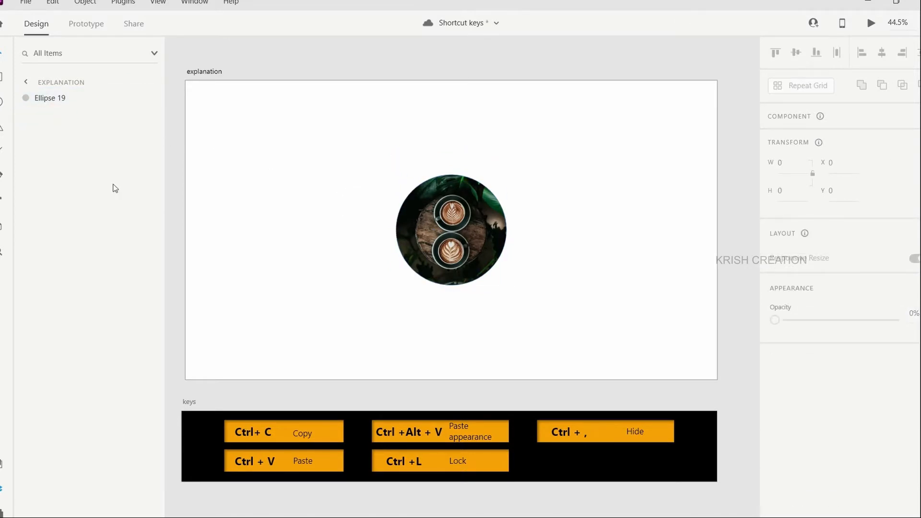
- Draw a circle about 240 × 240 in the artboard's upper left, at about X 119, Y 231, and fill it with red (#FF1F1F)
left_click(1, 103)
left_click_drag(218, 146, 286, 220)
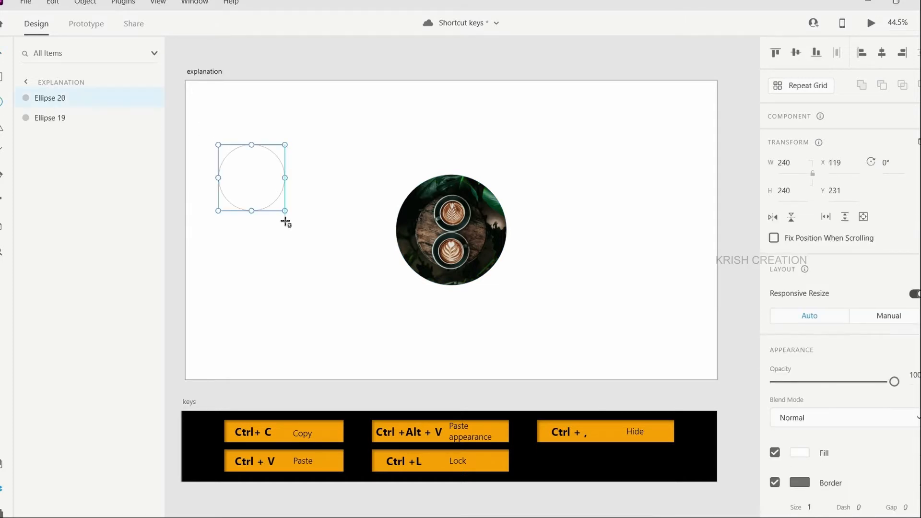
left_click(799, 453)
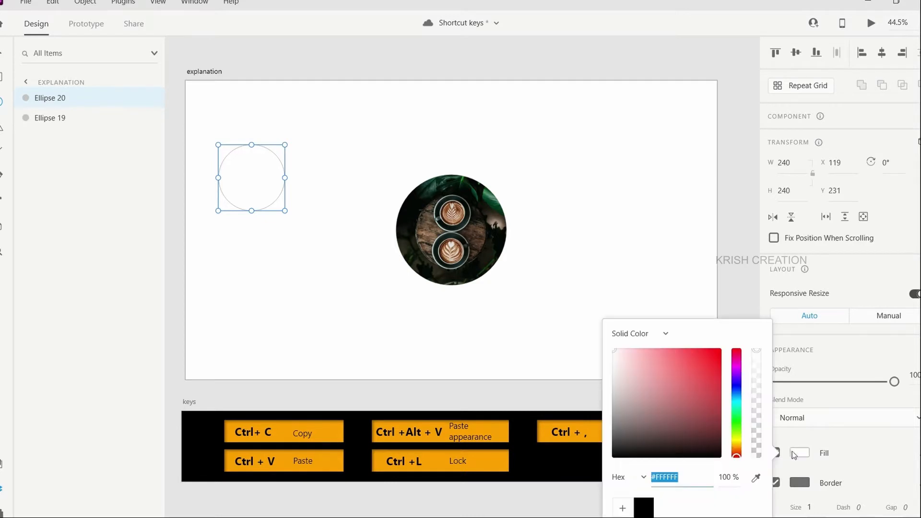
left_click_drag(711, 350, 708, 349)
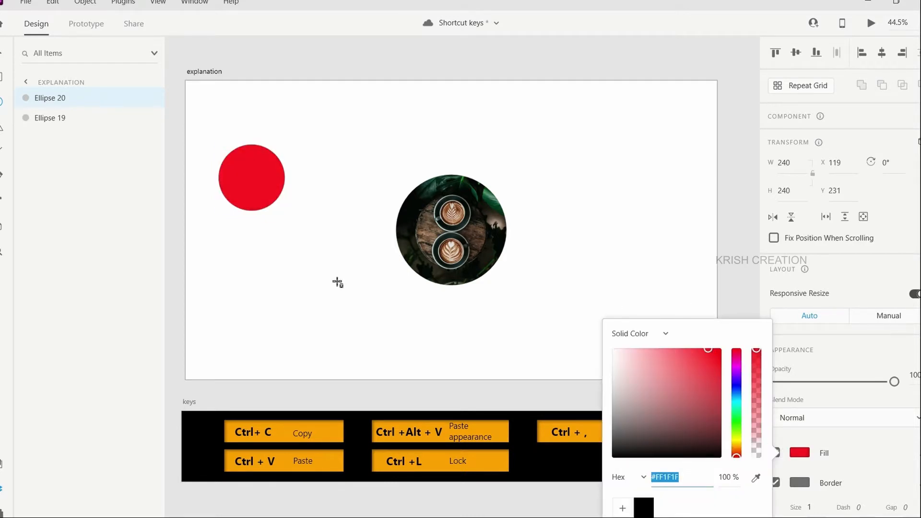
- Draw a second circle about 223 × 223 below the red one, at about X 267, Y 643
left_click_drag(260, 258, 318, 330)
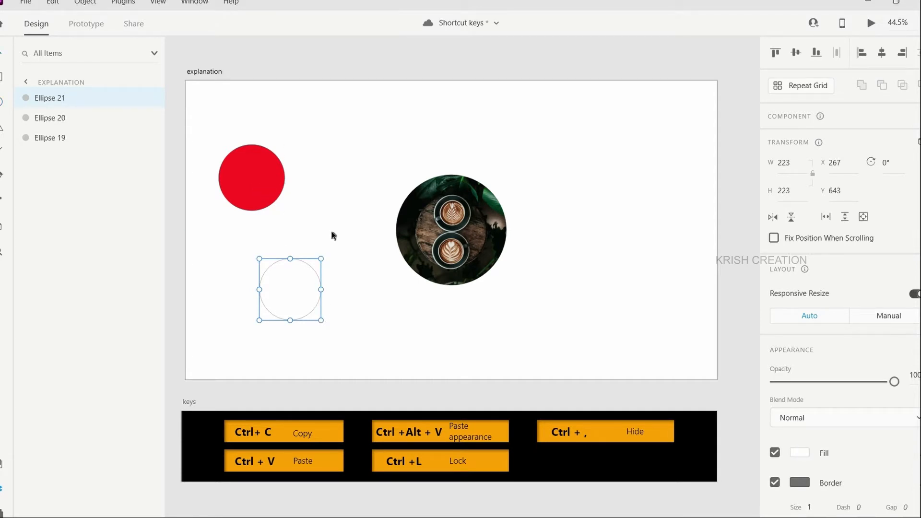
left_click(271, 202)
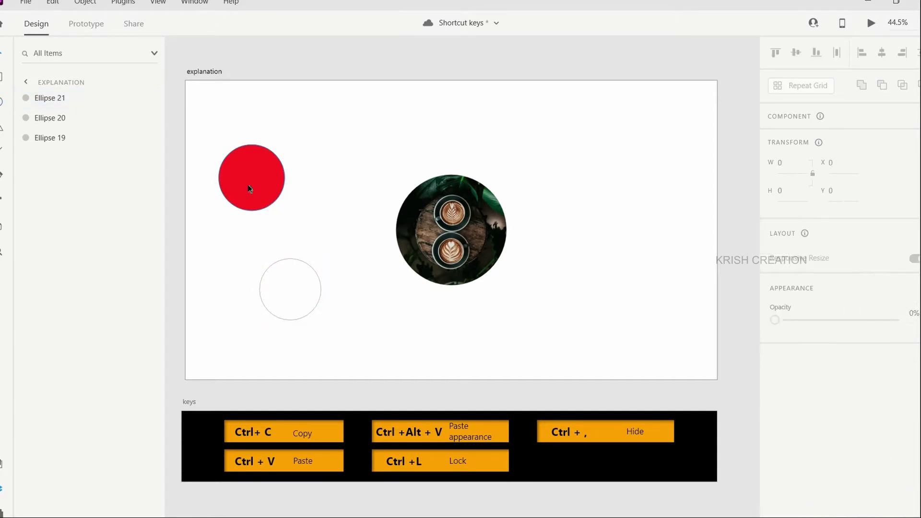
- Copy the red circle and paste its appearance onto the unfilled circle below it
left_click(249, 189)
left_click(305, 316)
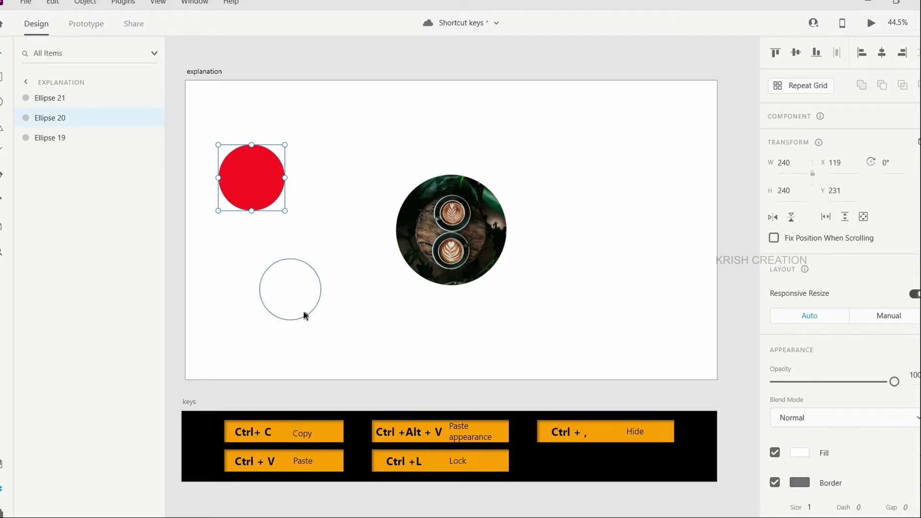
key("alt")
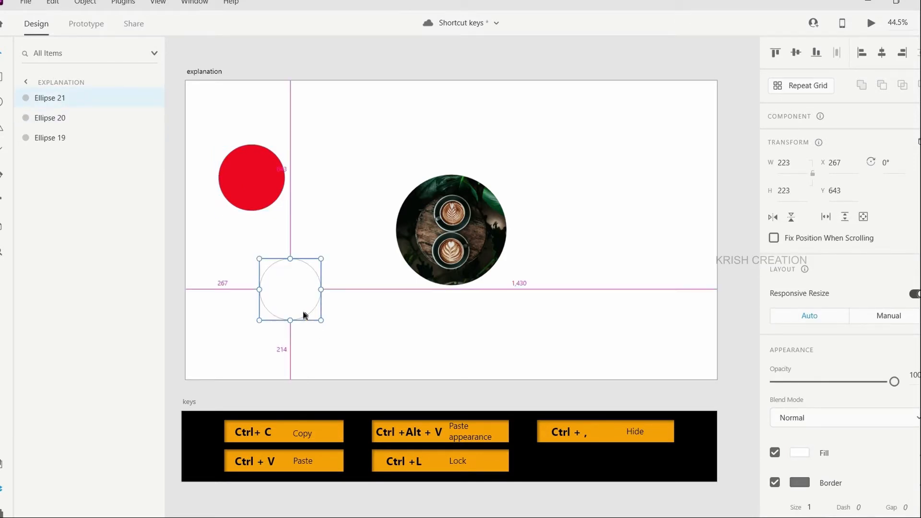
key("ctrl+alt+v")
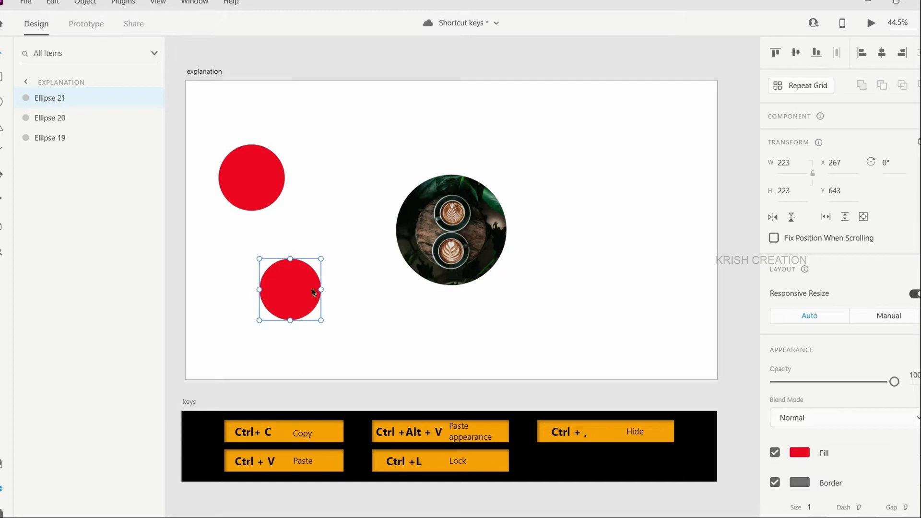
left_click(357, 302)
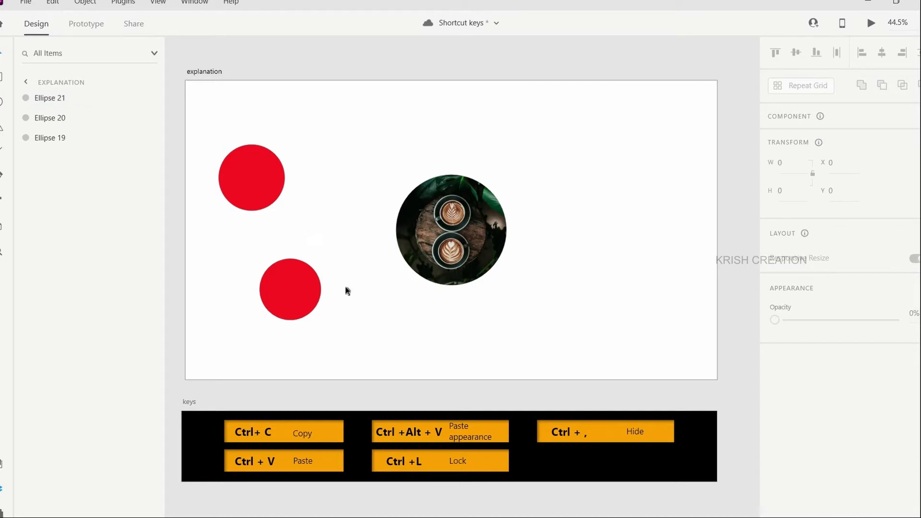
- Delete the lower red circle and move the remaining red circle to about X 243, Y 500
left_click(291, 293)
key("ctrl+comma")
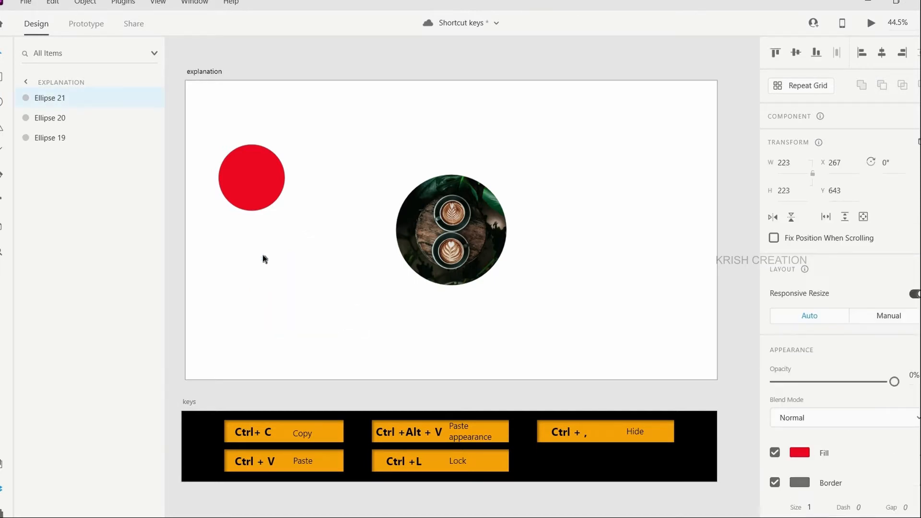
key("Delete")
left_click(255, 192)
left_click_drag(255, 192, 290, 267)
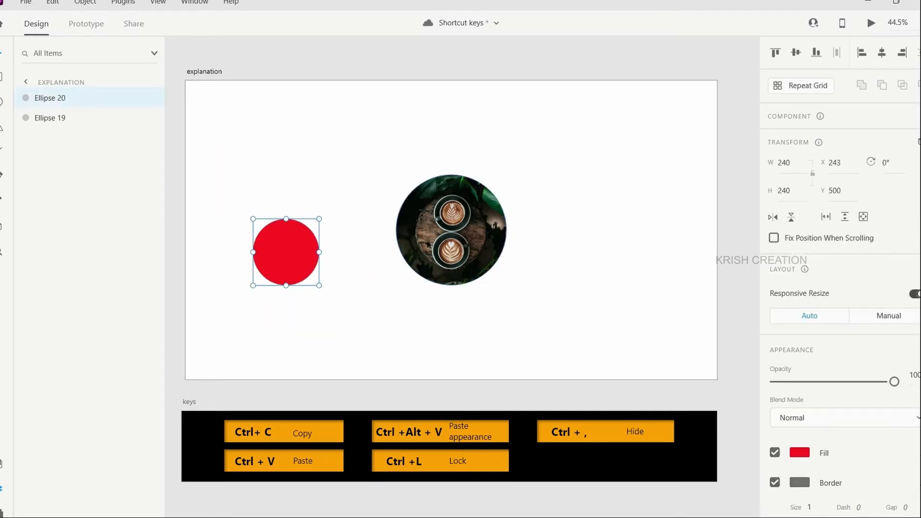
- Move the red circle just left of the coffee-cup circle, undoing the coffee-cup circle's own shift
left_click(429, 245)
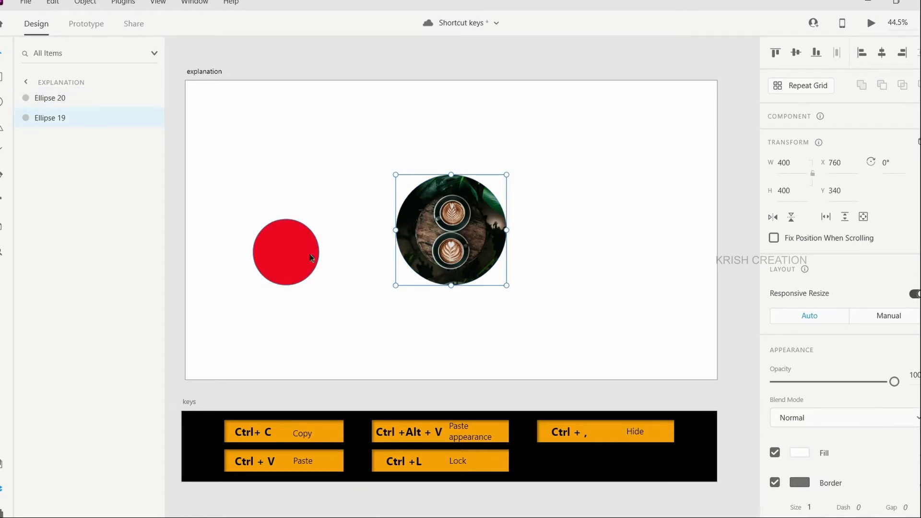
left_click_drag(313, 257, 460, 285)
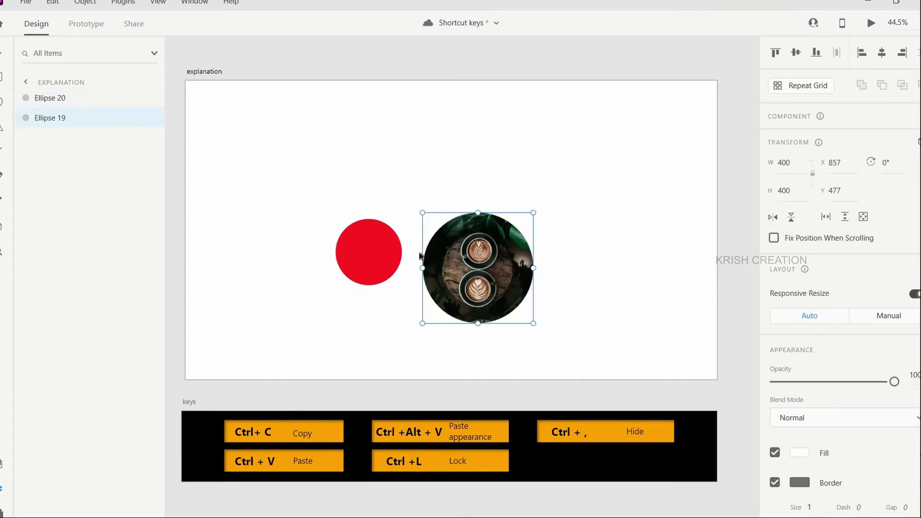
key("ctrl+z")
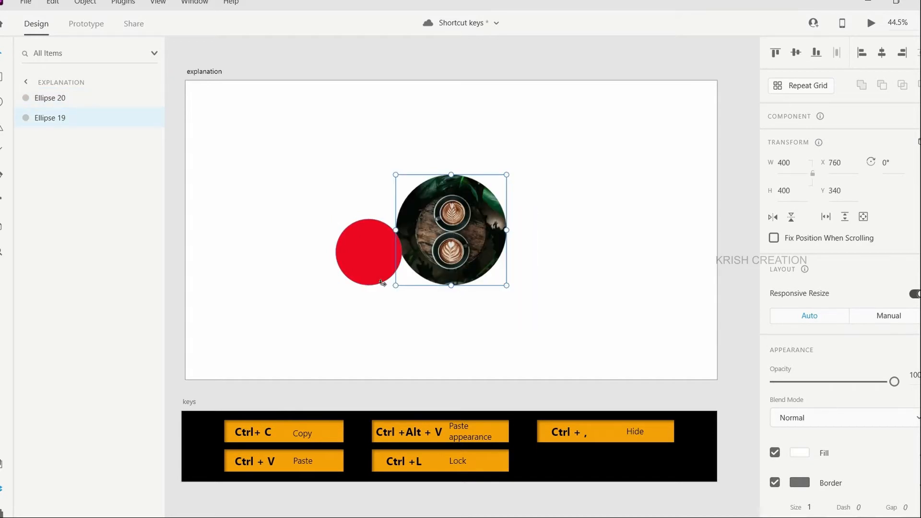
left_click(356, 255)
left_click_drag(356, 256, 339, 255)
- Lock and unlock the coffee-cup circle twice, reselecting it while it is locked
left_click(455, 251)
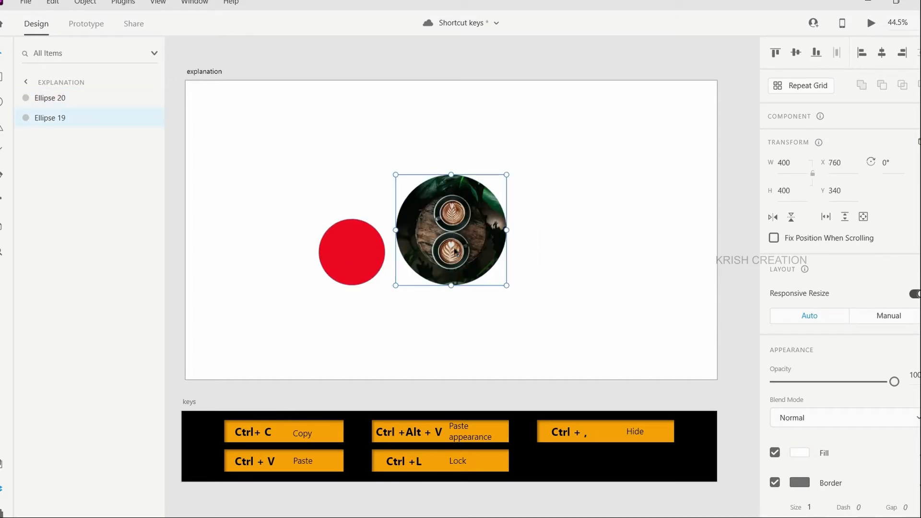
key("ctrl+l")
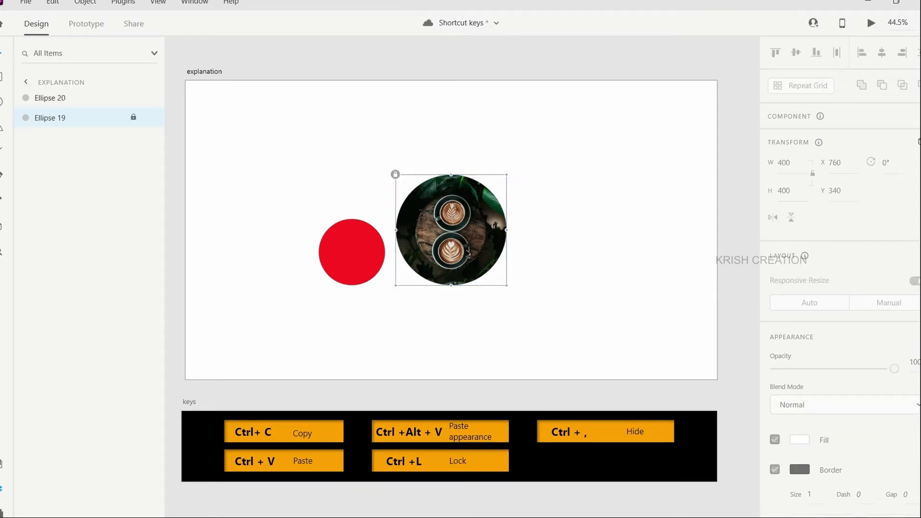
left_click(535, 237)
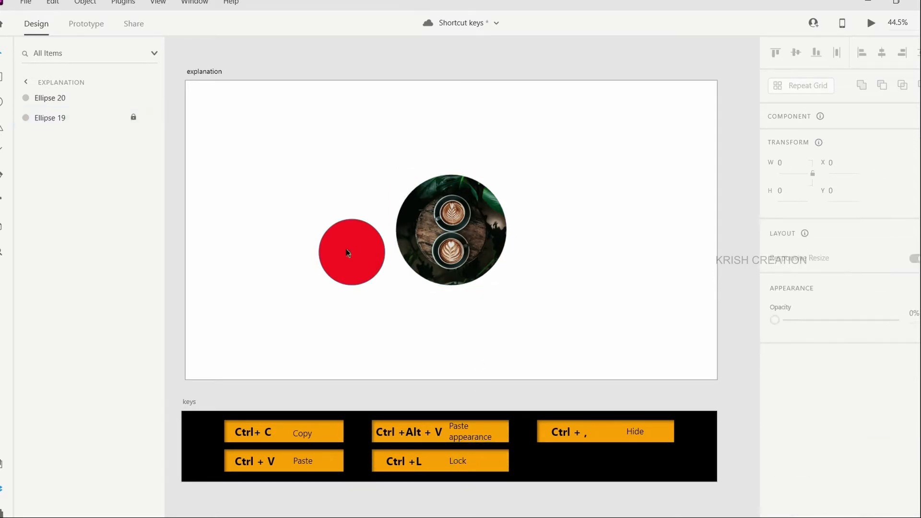
left_click(441, 230)
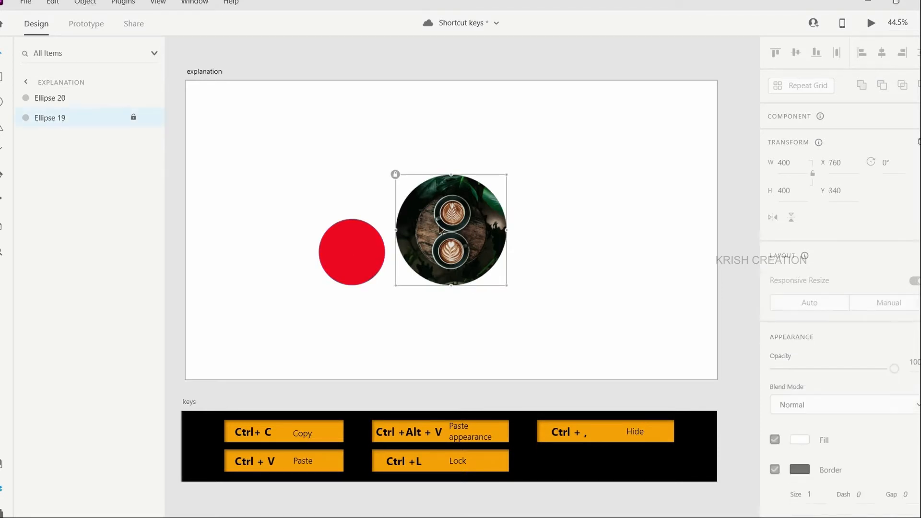
key("ctrl+l")
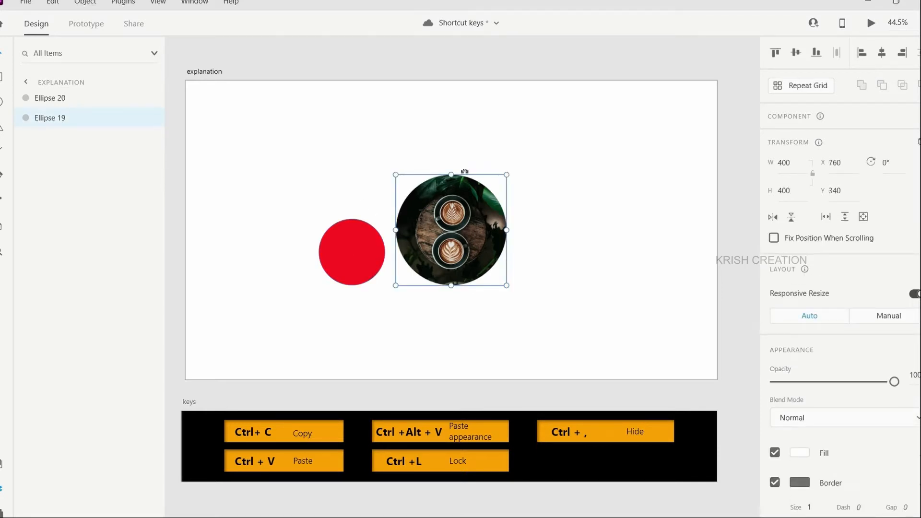
key("ctrl+l")
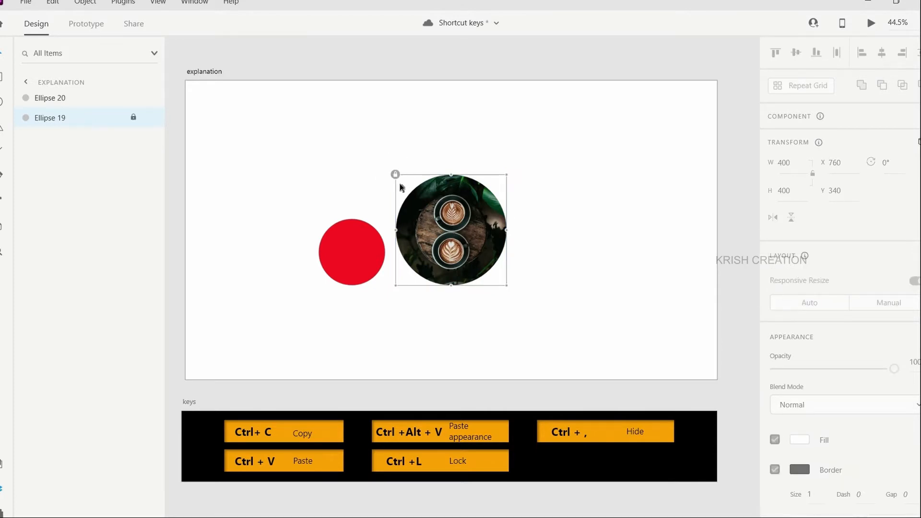
key("ctrl+l")
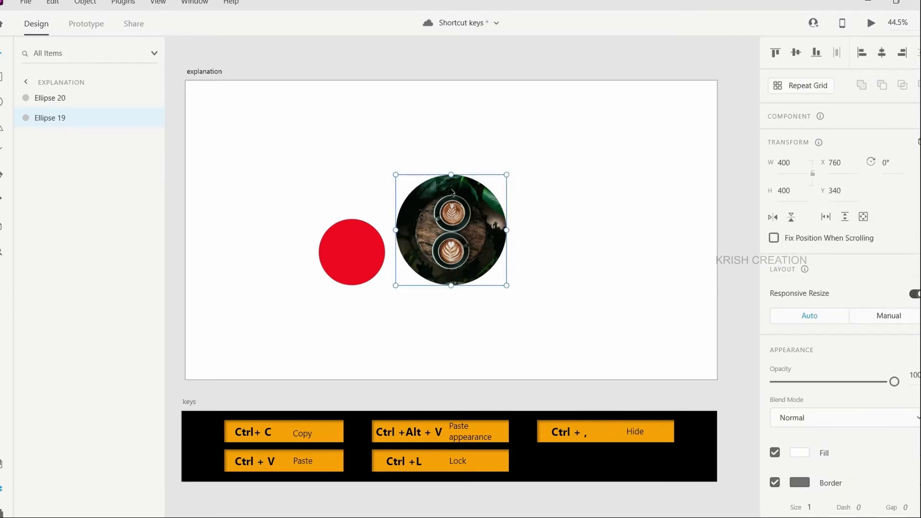
left_click(315, 282)
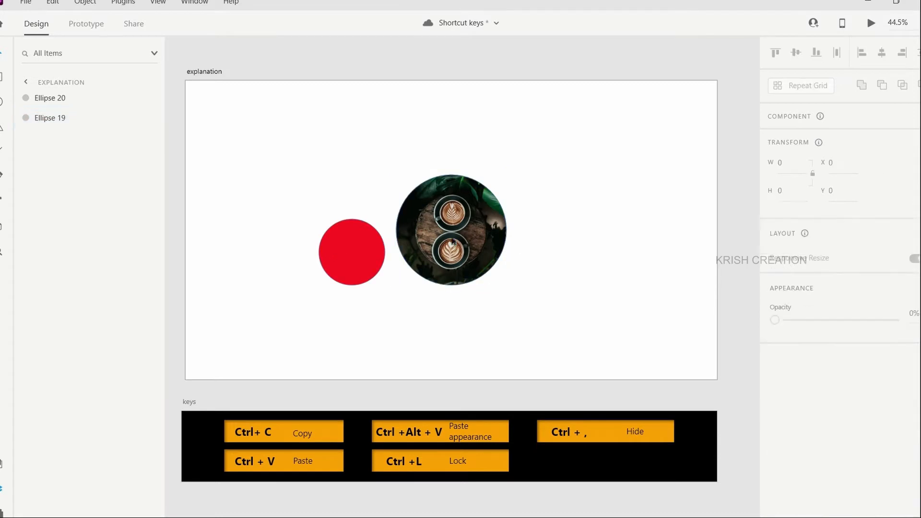
- Hide the coffee-cup circle and show it again
left_click(453, 242)
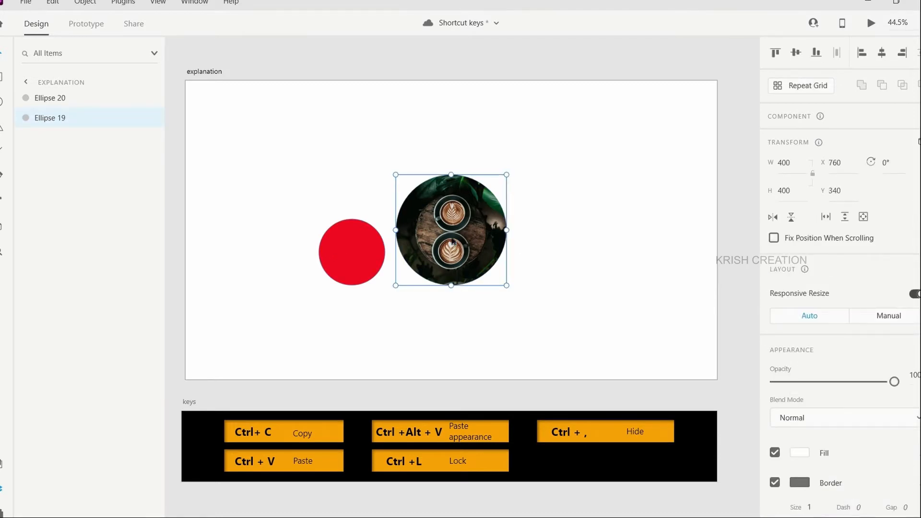
key("ctrl+comma")
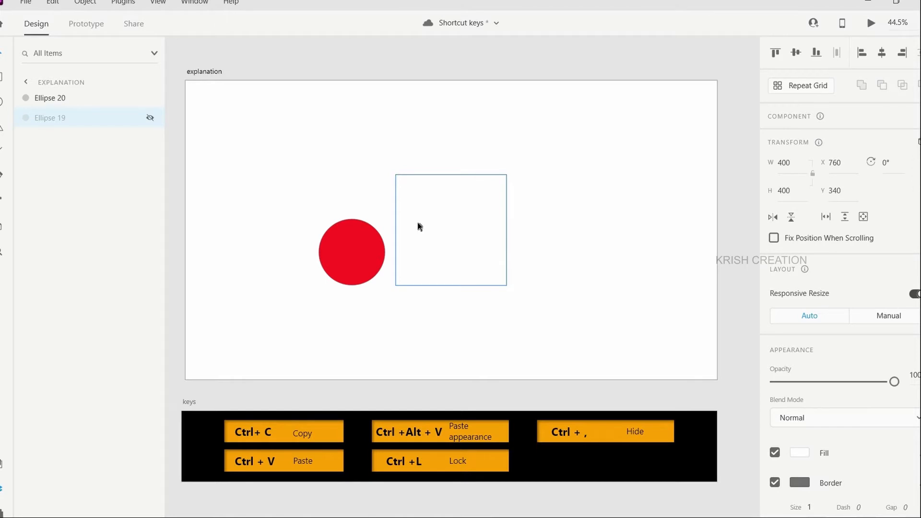
key("ctrl+comma")
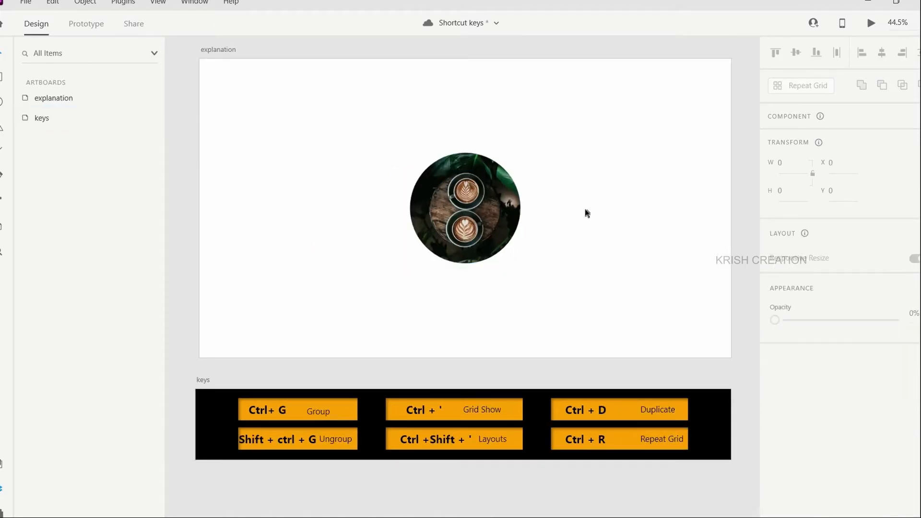
- Duplicate the coffee-cup circle and place the two side by side, at about X 456, Y 340 and X 976, Y 331
left_click(464, 229)
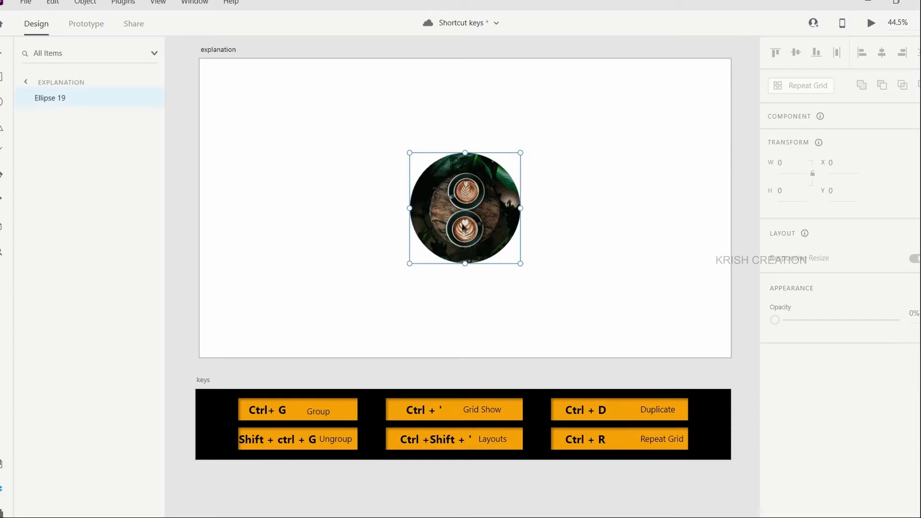
left_click_drag(464, 229, 335, 225)
left_click_drag(458, 222, 518, 219)
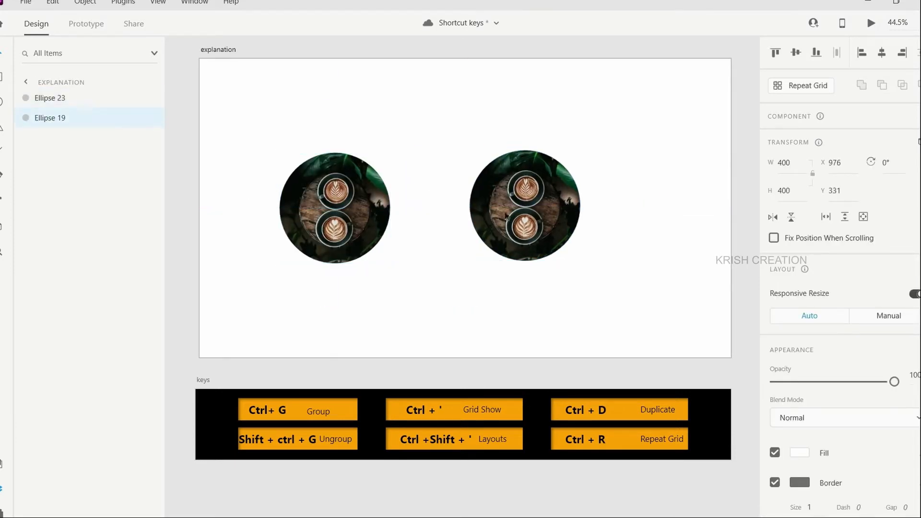
left_click_drag(333, 199, 379, 199)
- Group the two coffee-cup circles and ungroup them
left_click(533, 204, "shift")
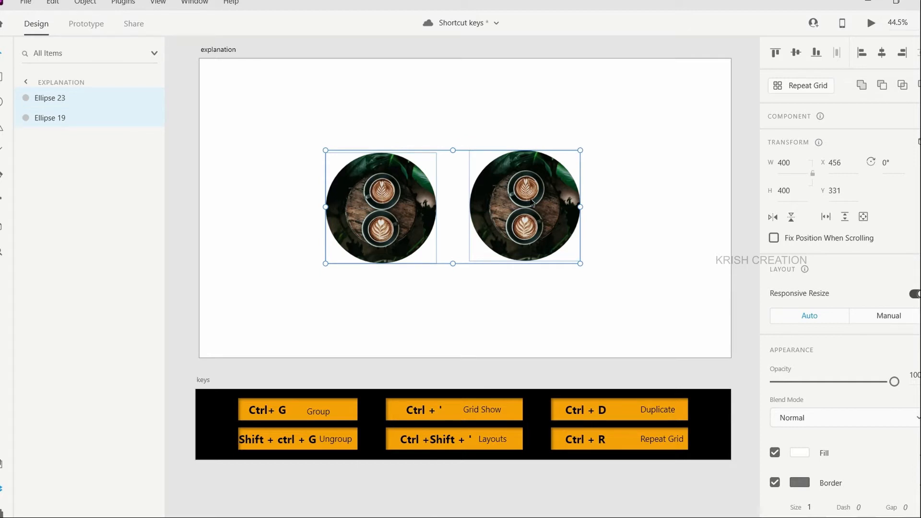
key("ctrl+g")
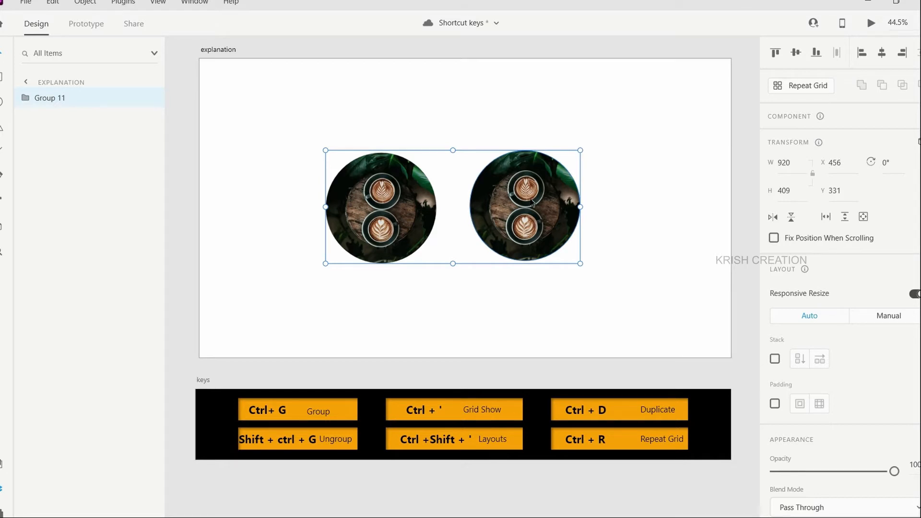
key("shift+ctrl+g")
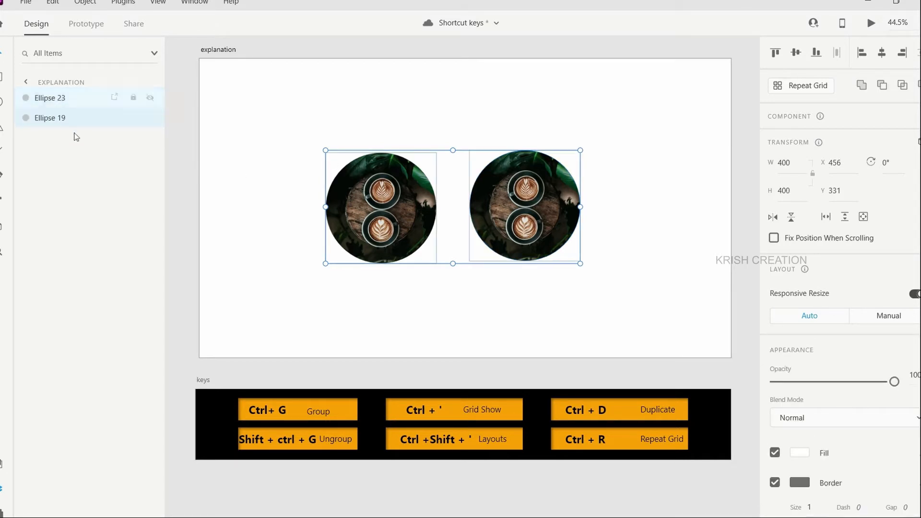
left_click(278, 260)
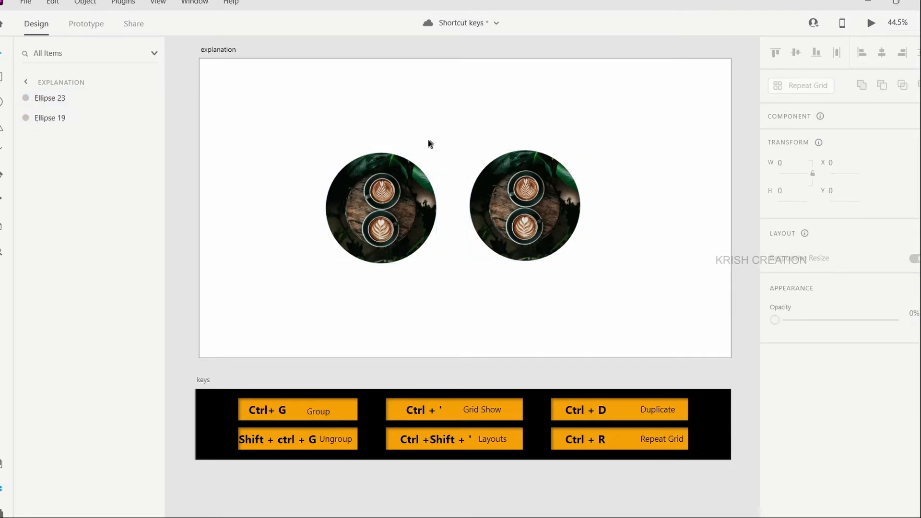
- Toggle the explanation artboard's square grid on and off along with its layout grid, and save the document
left_click(597, 178)
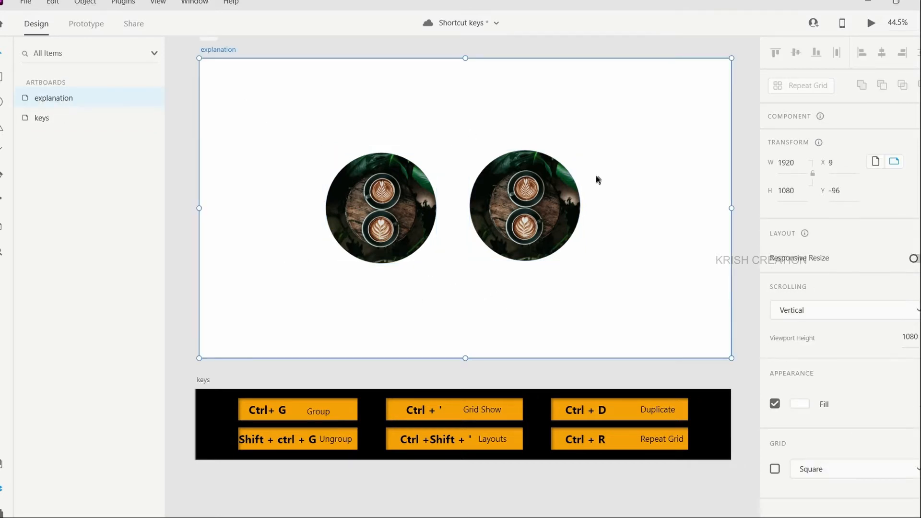
key("ctrl+apostrophe")
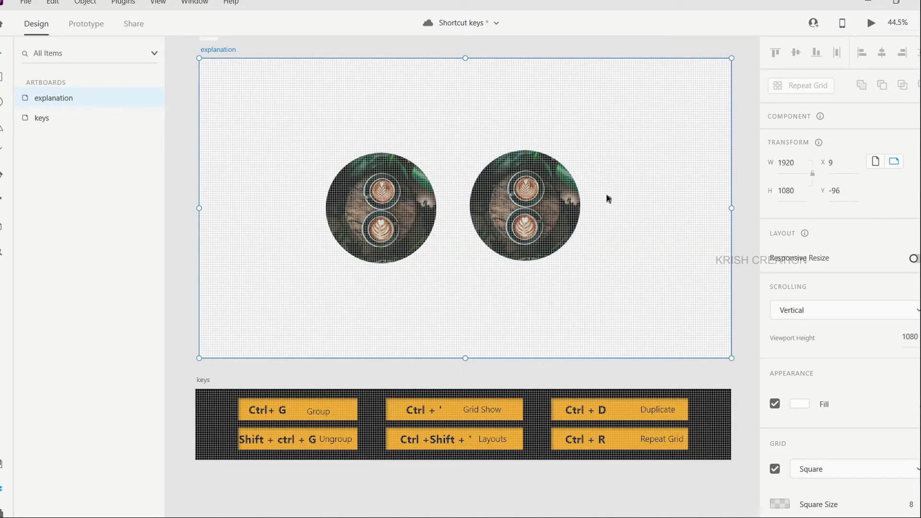
key("ctrl+apostrophe")
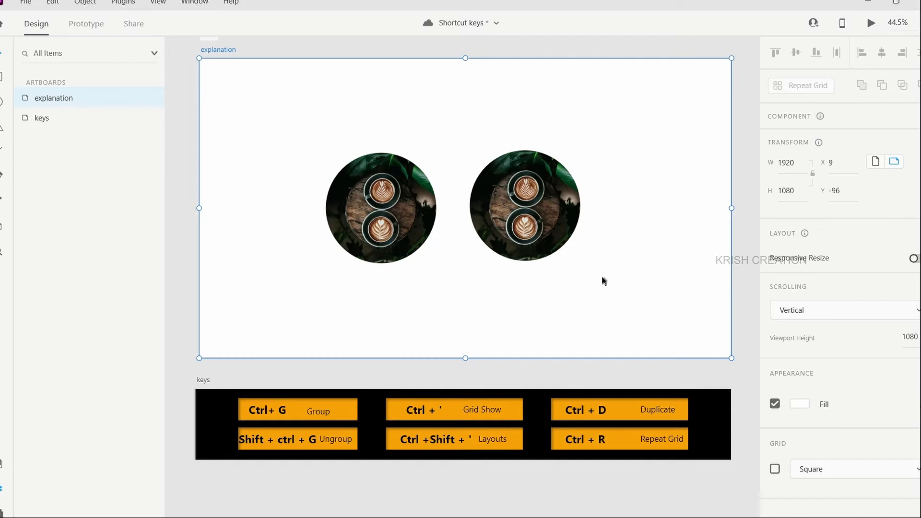
key("ctrl+shift+apostrophe")
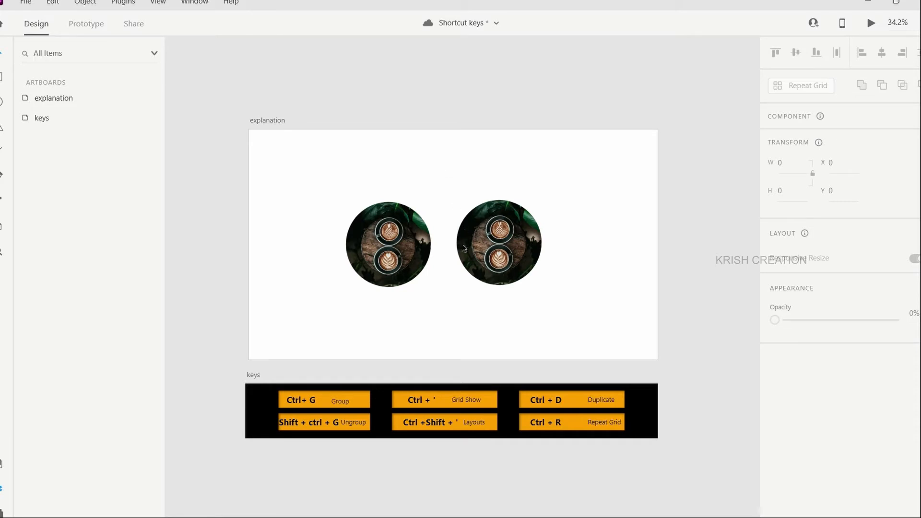
key("ctrl+s")
- Set the opacity of the coffee-cup circle at X 456 to 0% and delete that circle
left_click(425, 251)
key("0")
key("0")
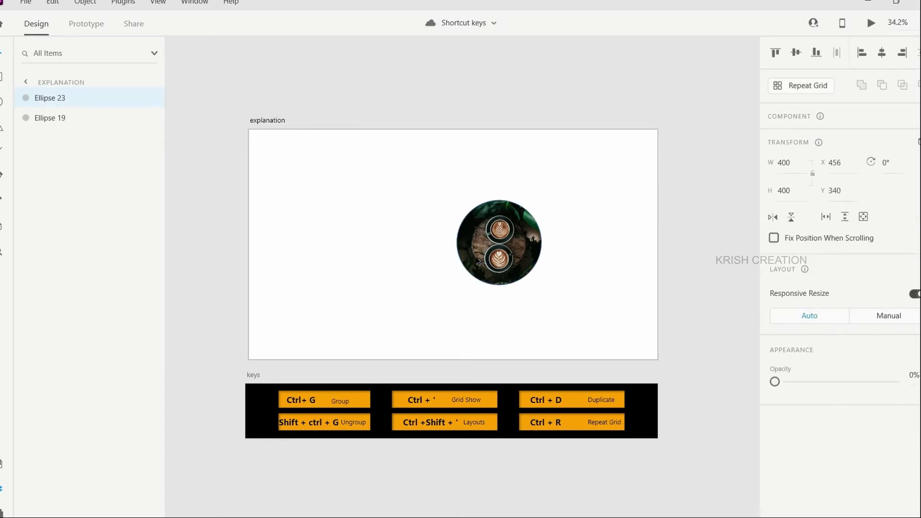
key("Delete")
- Move the remaining coffee-cup circle to about X 808, Y 315, and place a duplicate at about X 1332, Y 376
left_click_drag(487, 261, 451, 257)
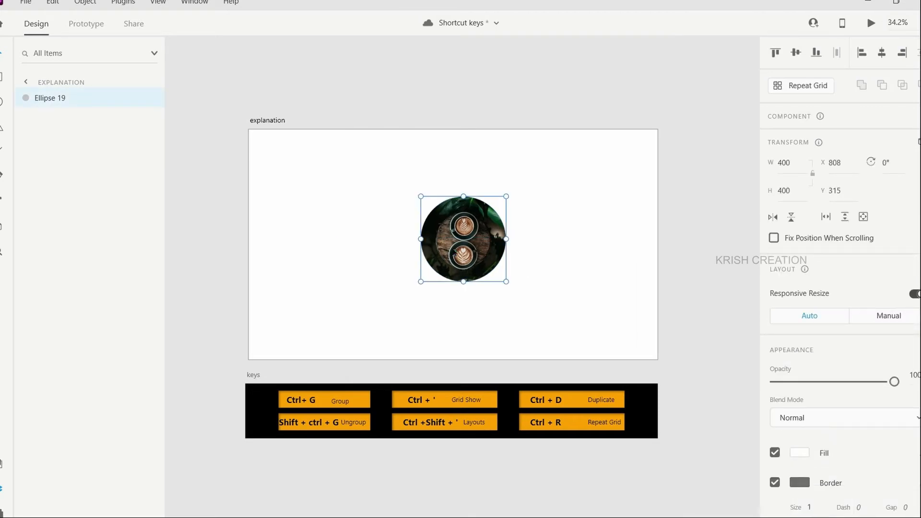
key("ctrl+d")
left_click_drag(456, 254, 567, 267)
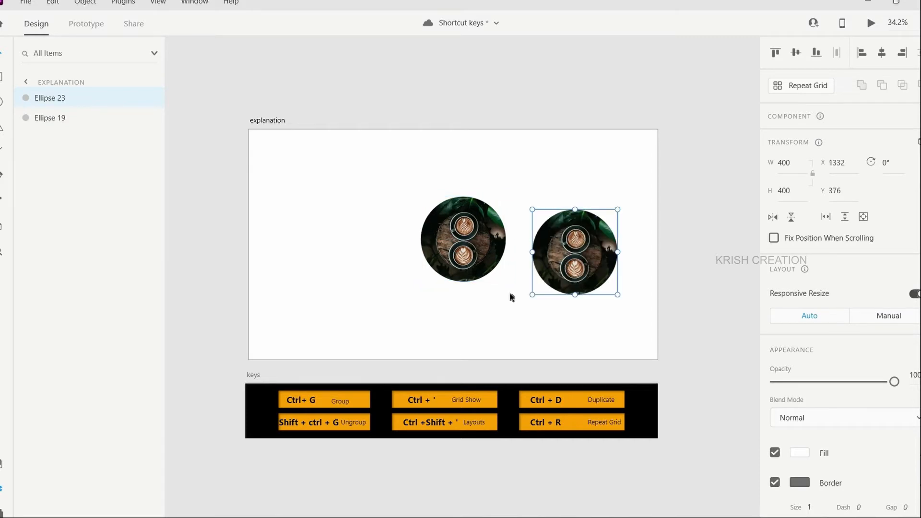
- Delete the duplicate coffee-cup circle and duplicate the whole explanation artboard
key("Delete")
left_click(267, 120)
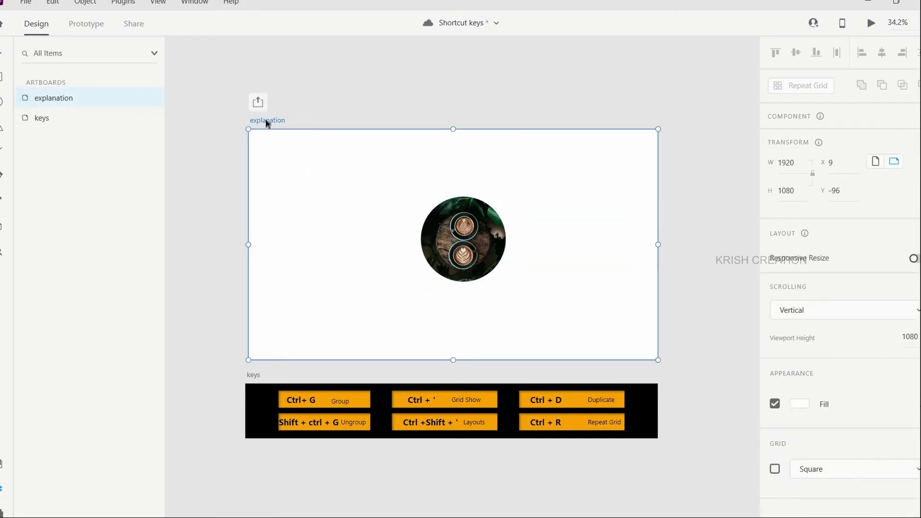
key("ctrl+d")
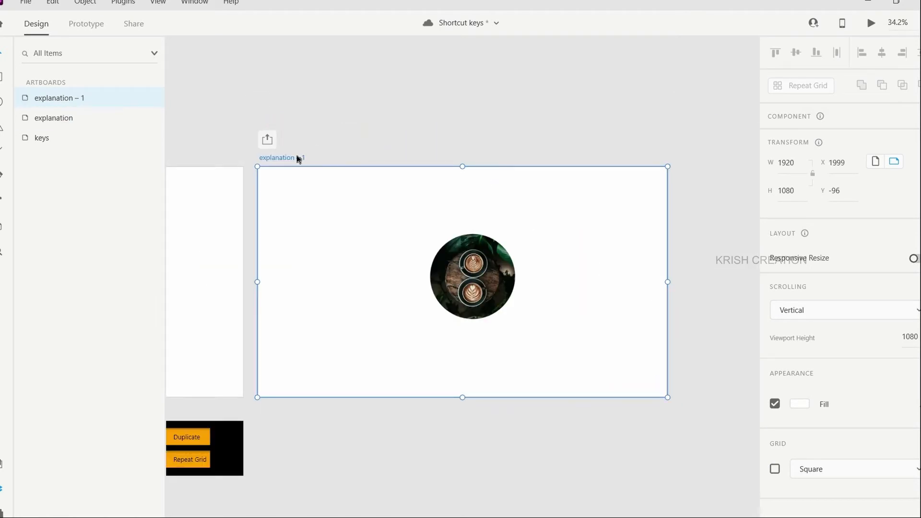
- Delete the duplicated explanation artboard and return to the original explanation artboard
key("Delete")
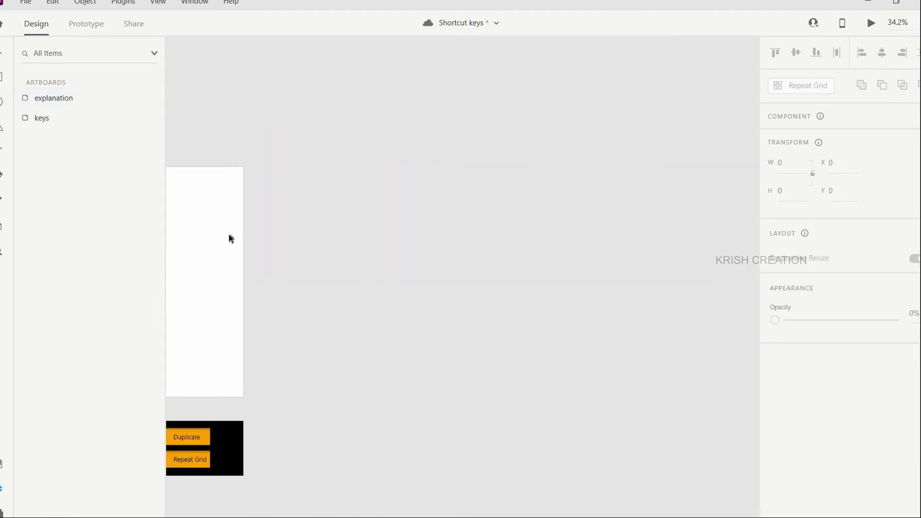
scroll(232, 238, "left", 3)
scroll(231, 239, "left", 10)
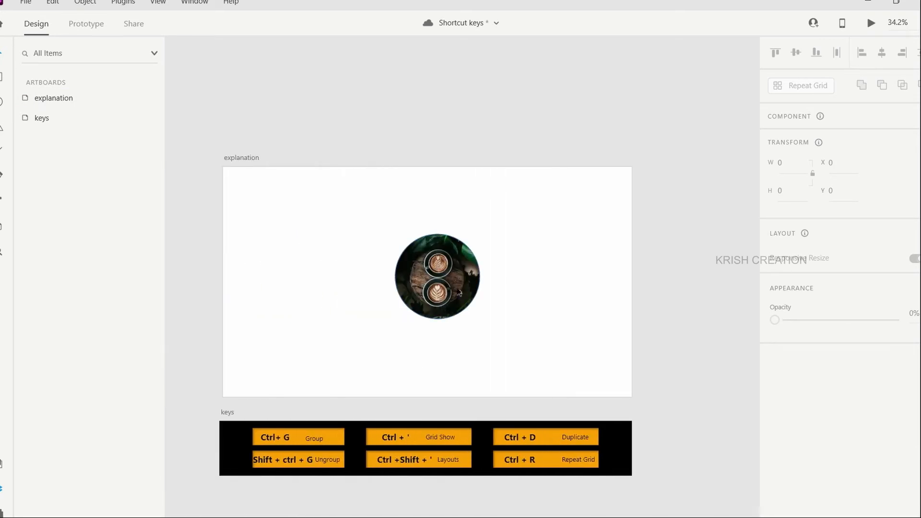
- Try turning the coffee-cup circle into a repeat grid extended across and down the artboard, and undo it
left_click(458, 290)
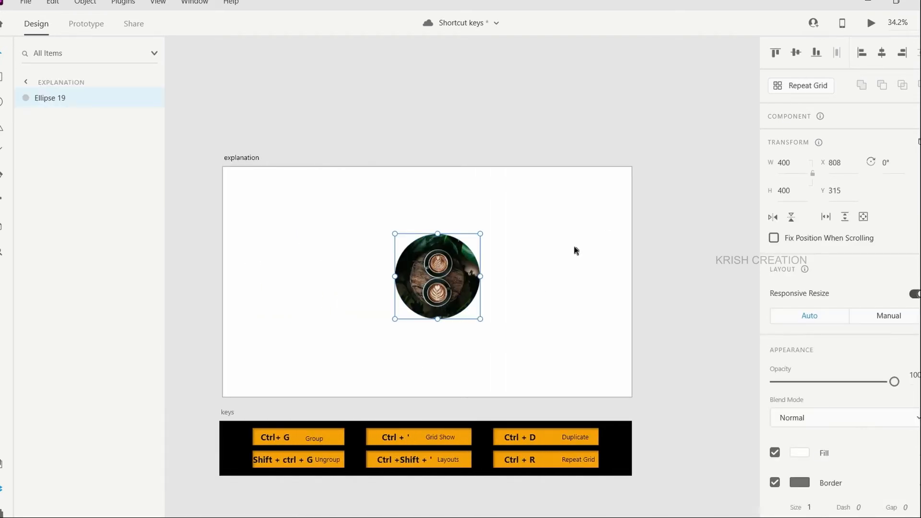
key("ctrl+r")
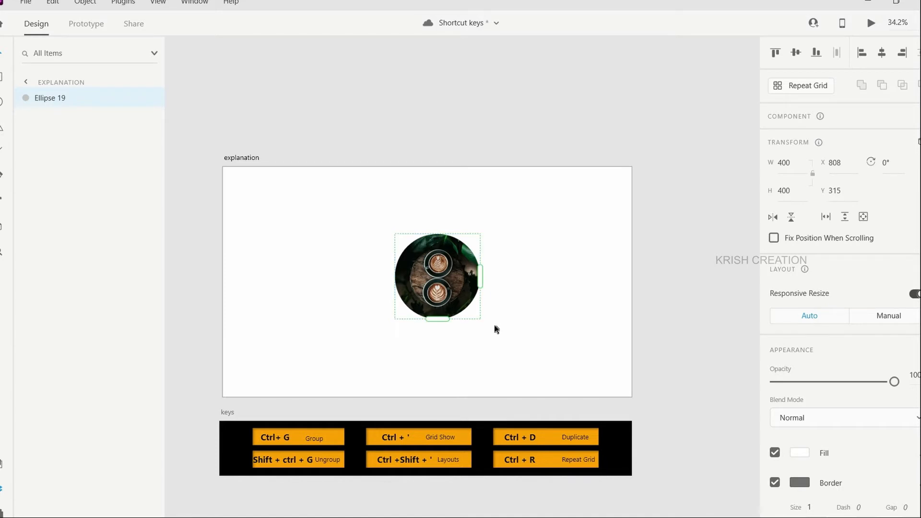
left_click_drag(480, 277, 636, 276)
left_click_drag(509, 319, 504, 375)
key("ctrl+z")
key("ctrl+z")
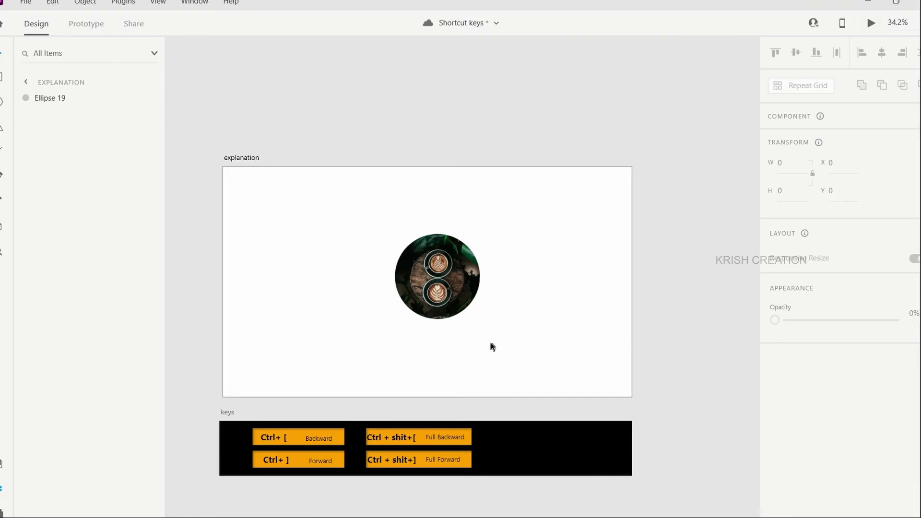
- Draw a circle about 426 wide and high overlapping the coffee-cup circle, placed at about X 618, Y 327
left_click(444, 302)
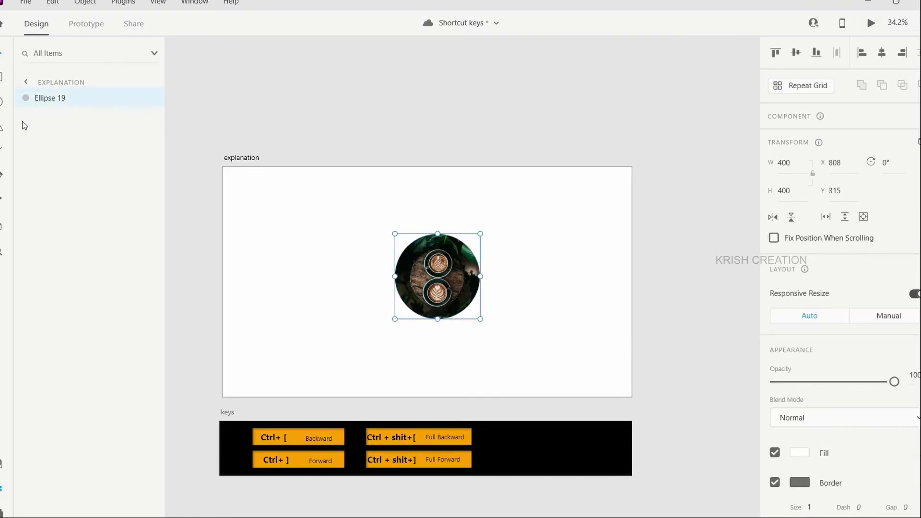
left_click(3, 103)
left_click_drag(367, 248, 473, 339)
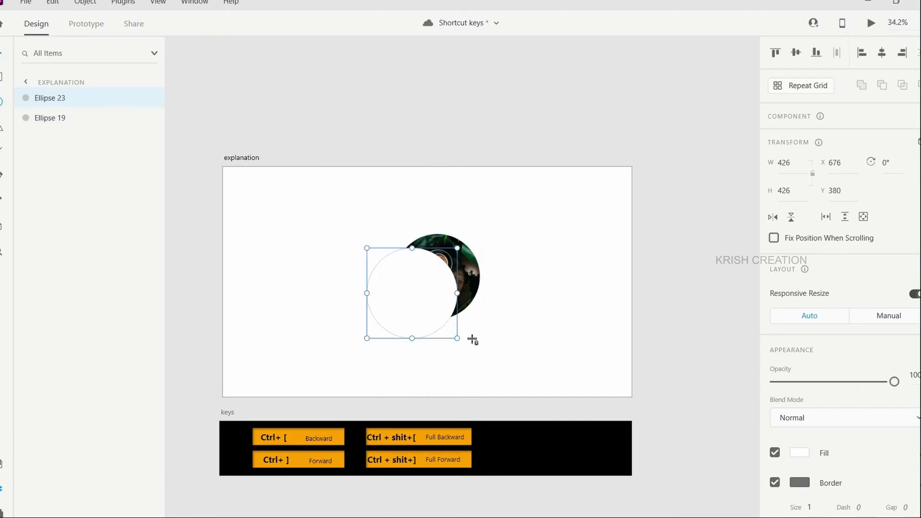
mouse_move(438, 315)
left_mouse_down()
mouse_move(425, 306)
mouse_move(440, 312)
left_mouse_up()
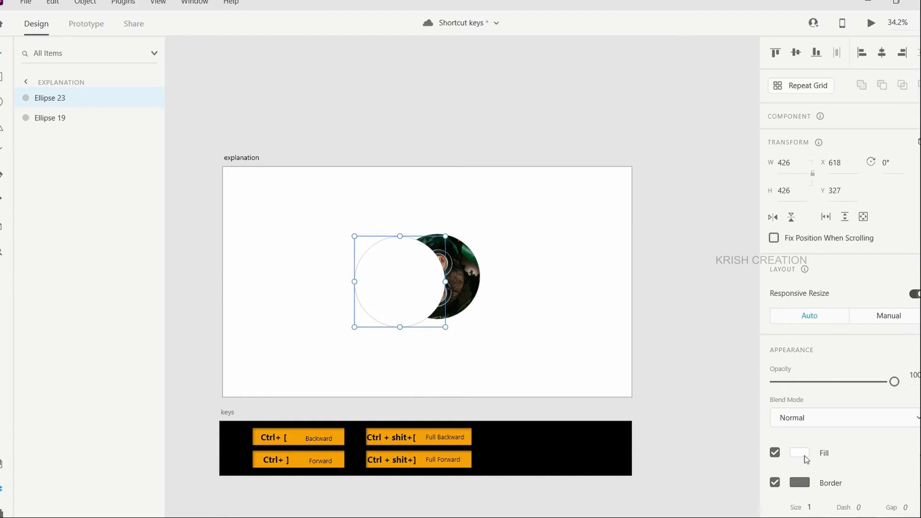
- Fill the new white circle with a solid red colour
left_click(804, 456)
left_click(695, 372)
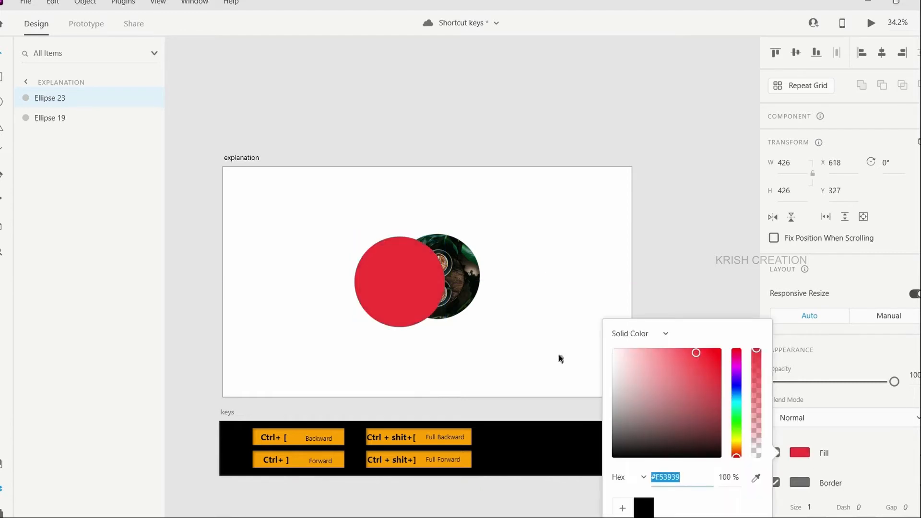
left_click(456, 368)
- Place a cyan-filled duplicate of the red circle at about X 426, Y 327, partly covering the red one
left_click(397, 303)
key("ctrl+d")
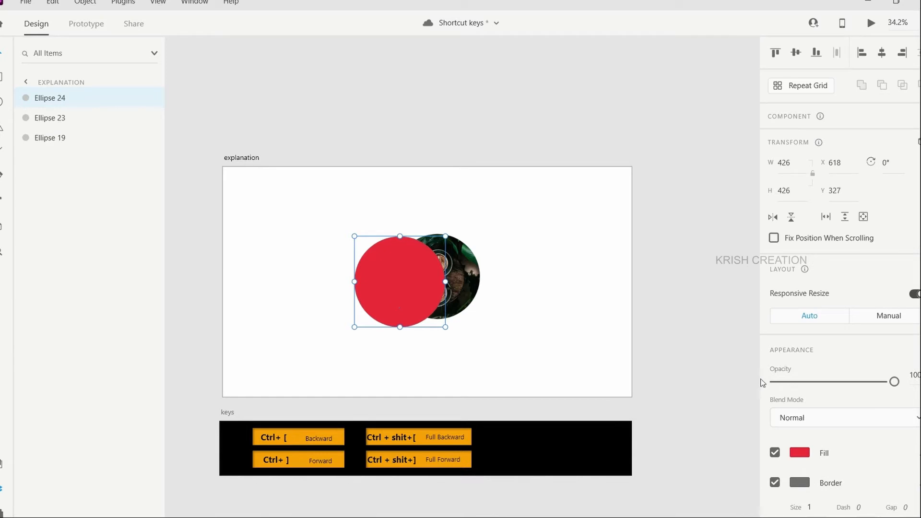
left_click(801, 455)
left_click(732, 401)
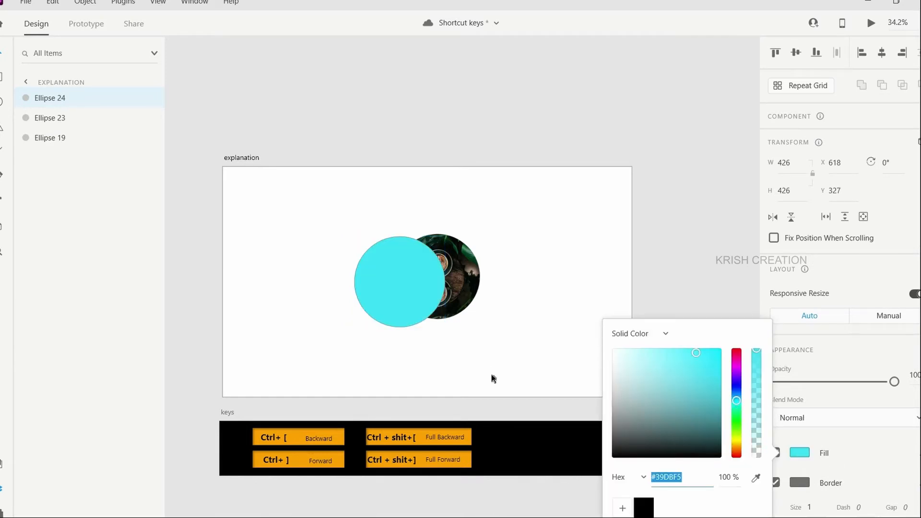
left_click(435, 348)
left_click_drag(386, 302, 372, 303)
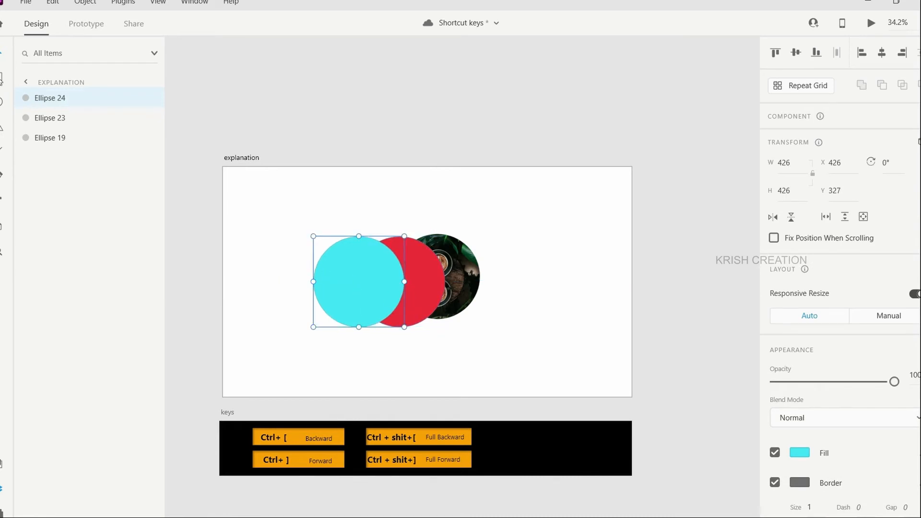
- Rename the layers of the cyan, red and coffee-cup circles as Blue, Red and cofee
double_click(51, 98)
type("Blue")
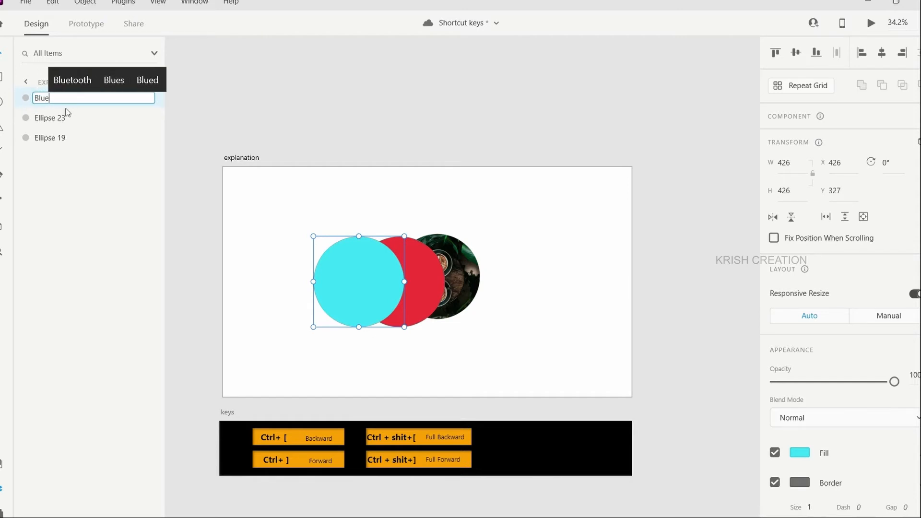
double_click(43, 119)
type("Red")
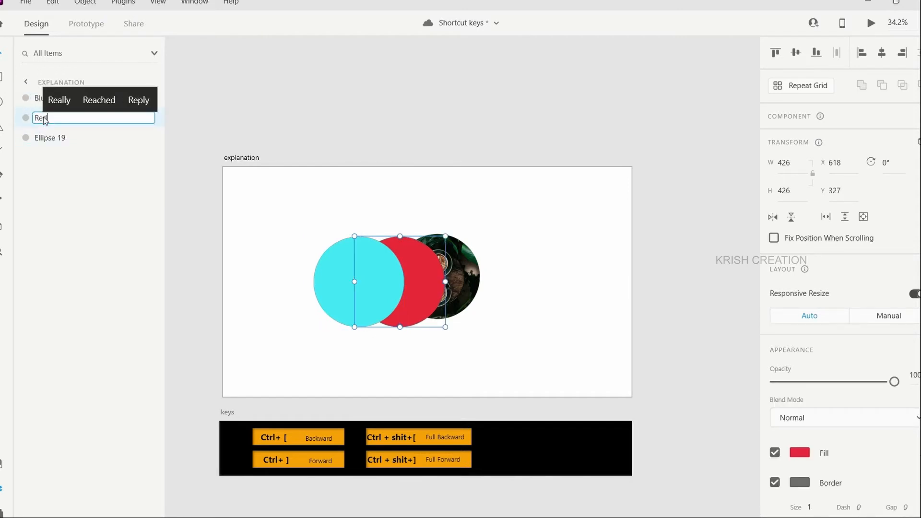
double_click(52, 138)
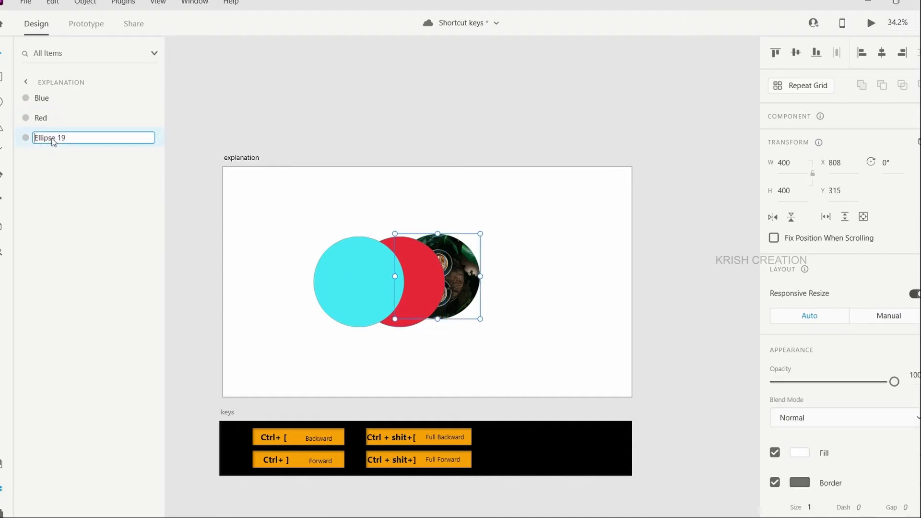
type("cofee")
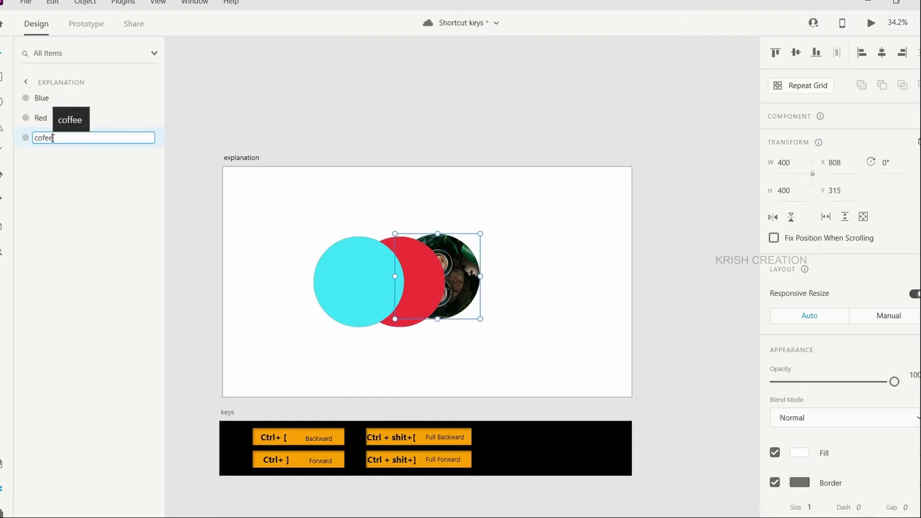
key("Return")
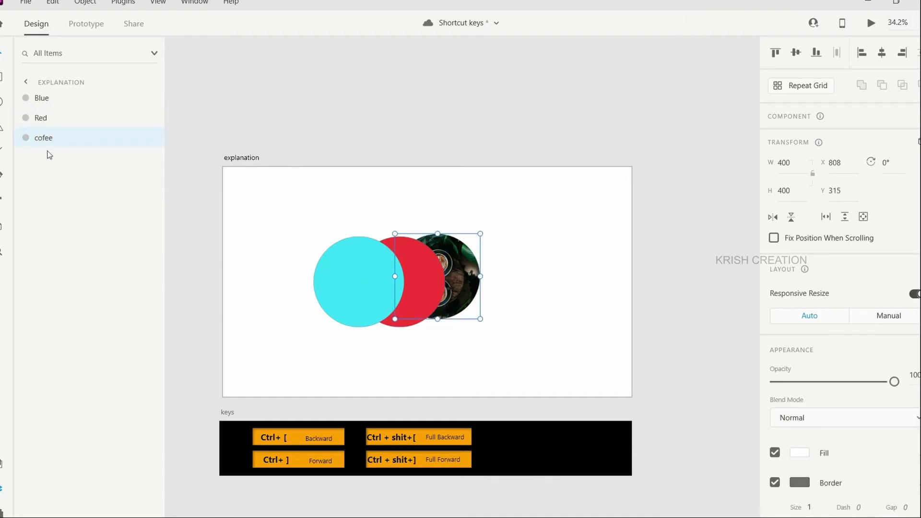
left_click(517, 292)
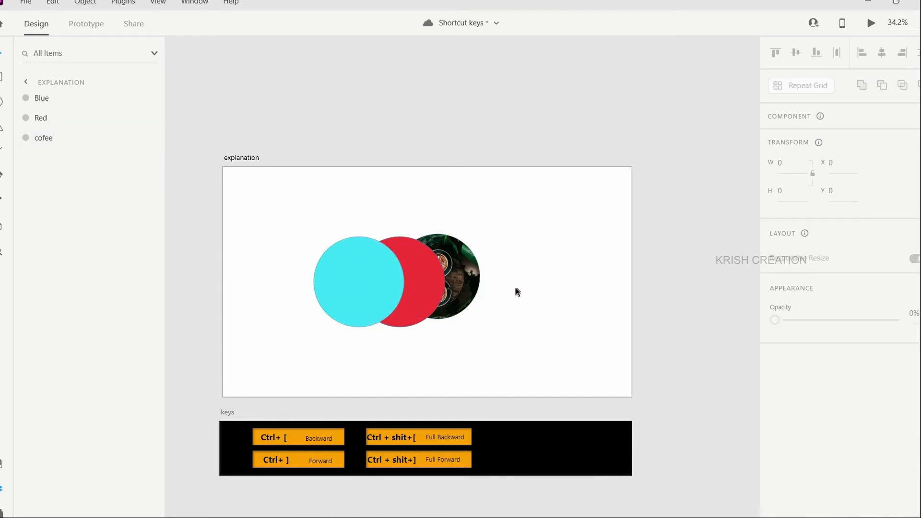
- Save the document, and send the Blue circle one level backward and one level forward again, twice
left_click(364, 281)
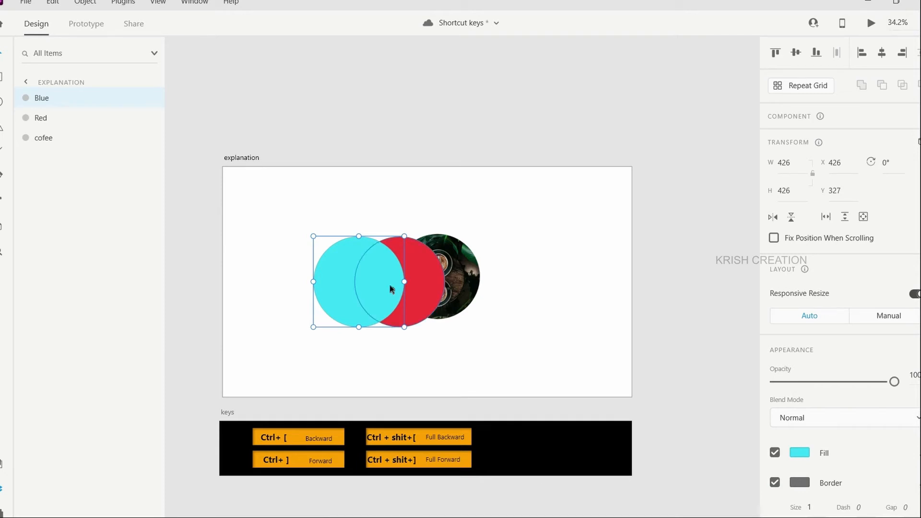
key("ctrl+s")
key("ctrl+bracketleft")
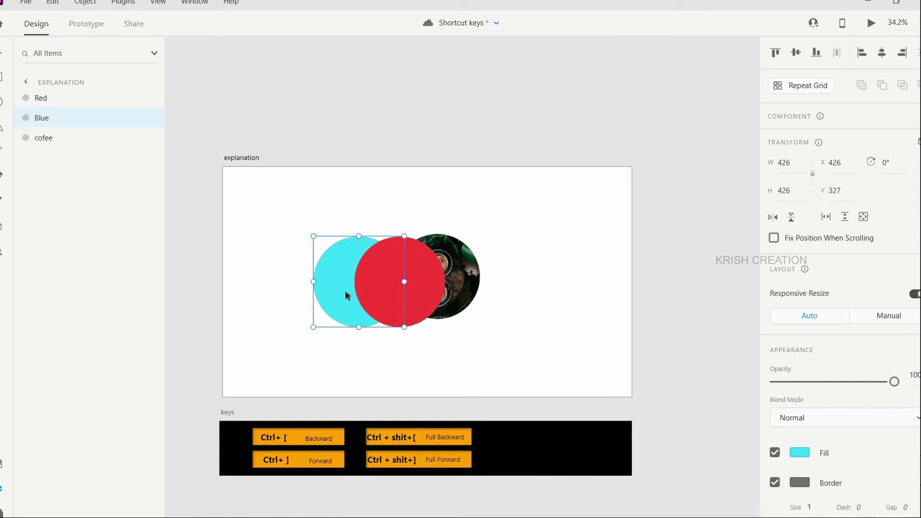
key("ctrl+bracketright")
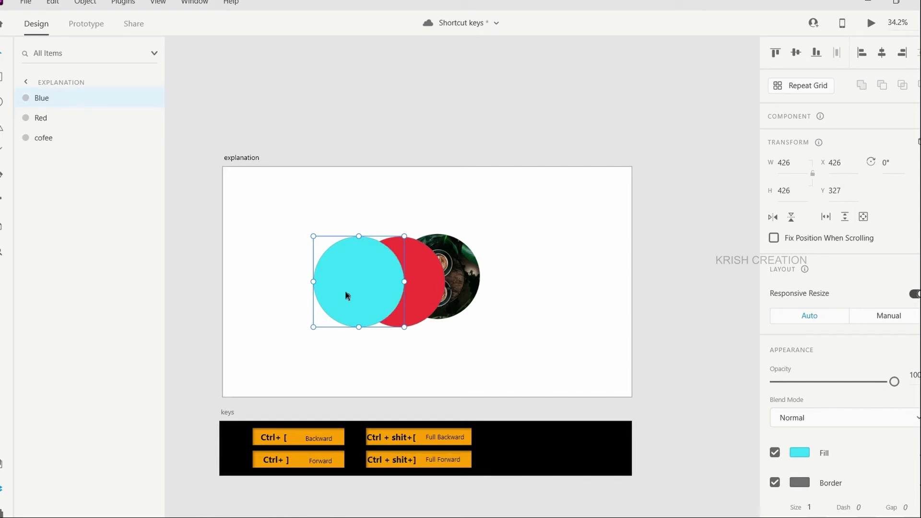
key("ctrl+bracketleft")
key("ctrl+bracketright")
- Send the Blue circle all the way to the back of the stack and bring it to the front again
key("ctrl+shift+bracketleft")
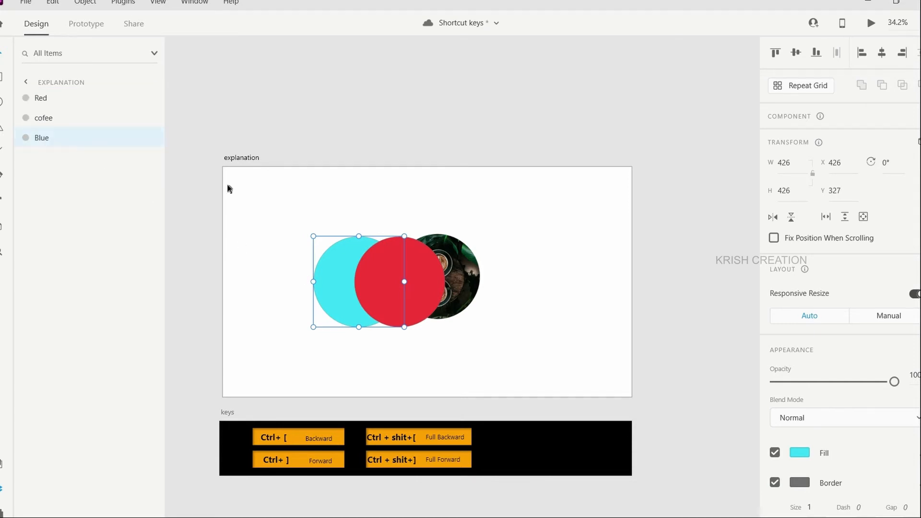
left_click(442, 359)
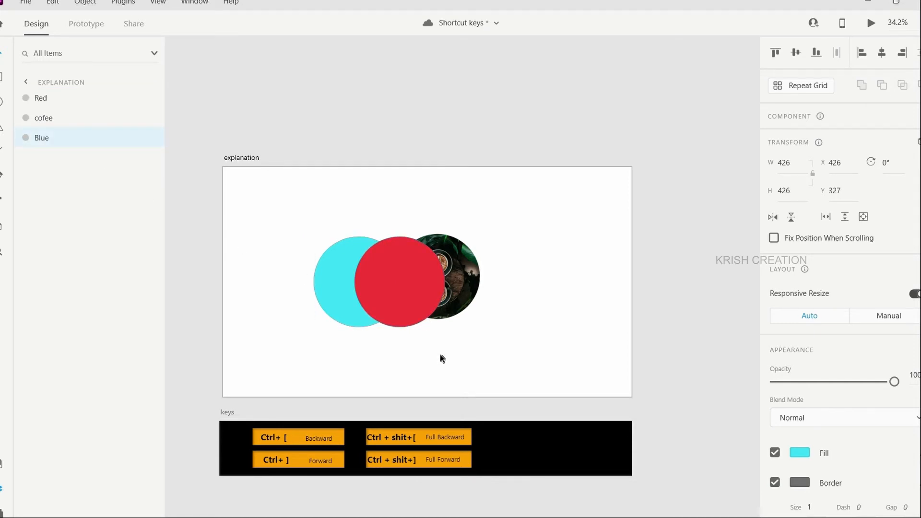
left_click(342, 309)
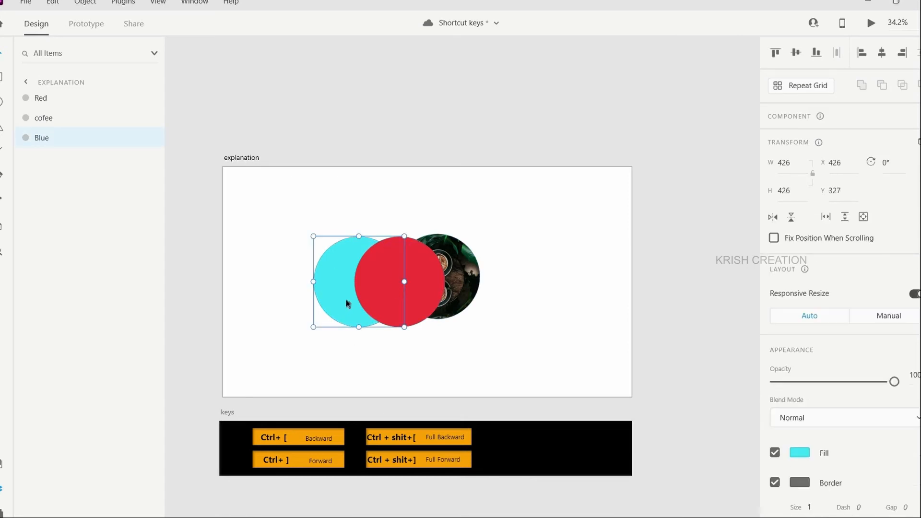
key("ctrl+shift+bracketright")
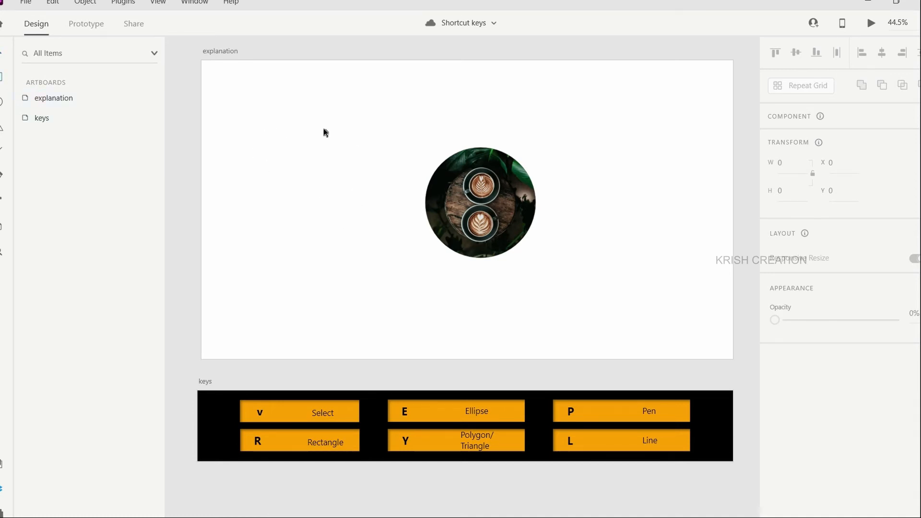
- Draw a rectangle about 300 × 259, an ellipse about 317 × 286 and a triangle about 268 × 365 around the coffee-cup circle
key("r")
left_click_drag(251, 122, 335, 194)
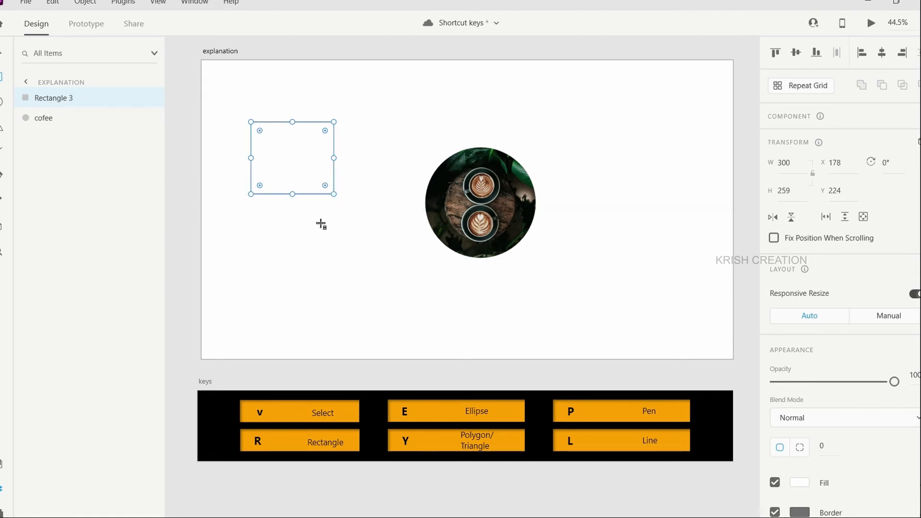
key("e")
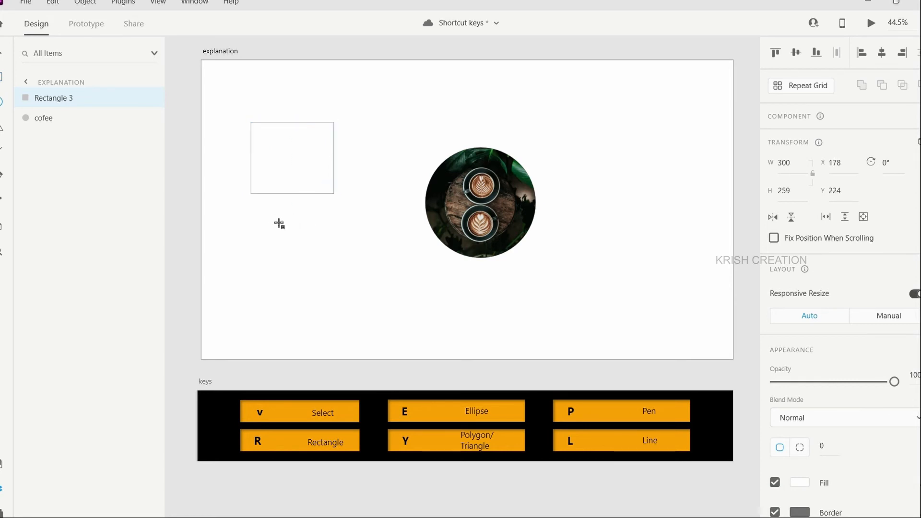
left_click_drag(278, 219, 365, 297)
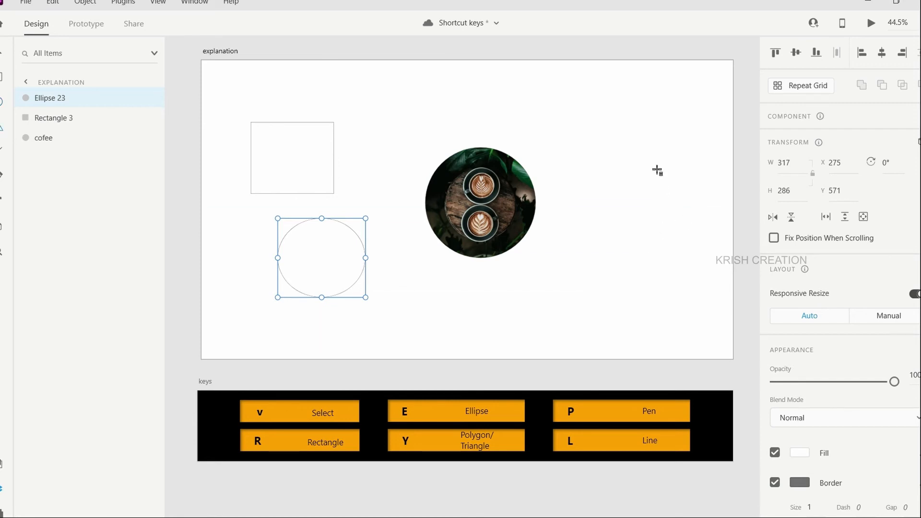
key("y")
left_click_drag(657, 169, 583, 271)
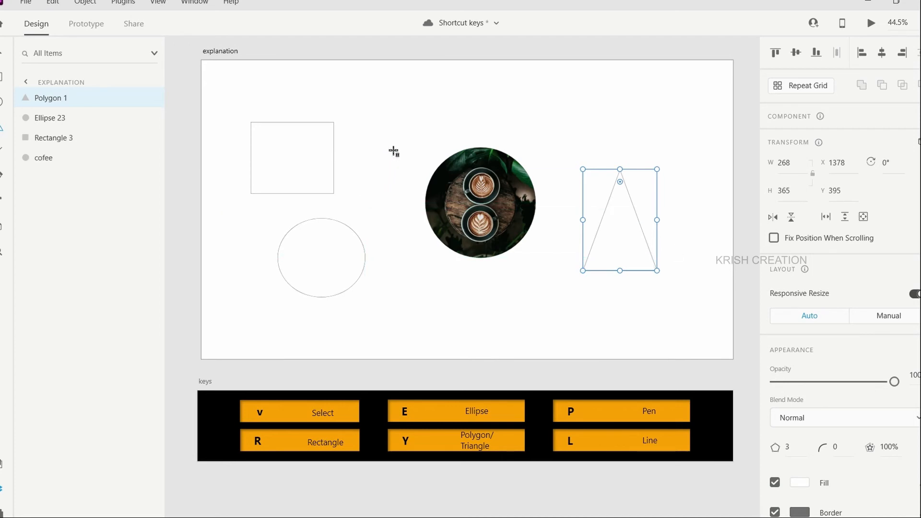
- Draw a curved pen path beside the coffee-cup circle and a nearly horizontal line about 790 long below the triangle
key("l")
mouse_move(394, 151)
left_mouse_down()
mouse_move(402, 303)
mouse_move(475, 302)
mouse_move(397, 301)
mouse_move(462, 289)
mouse_move(438, 303)
mouse_move(446, 293)
mouse_move(705, 309)
left_mouse_up()
key("Escape")
key("l")
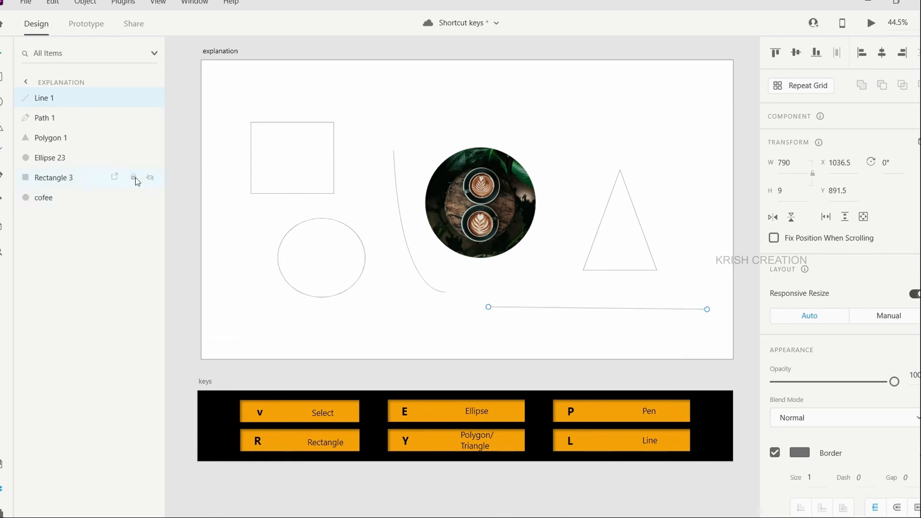
- Move the ellipse up and to the right, and undo back until only the coffee-cup circle is left
left_click(5, 56)
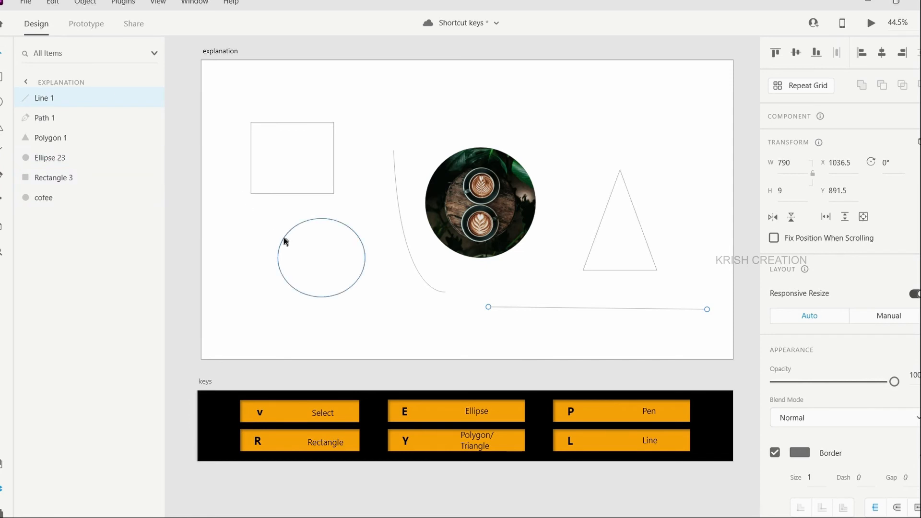
left_click_drag(289, 241, 358, 206)
key("ctrl+z")
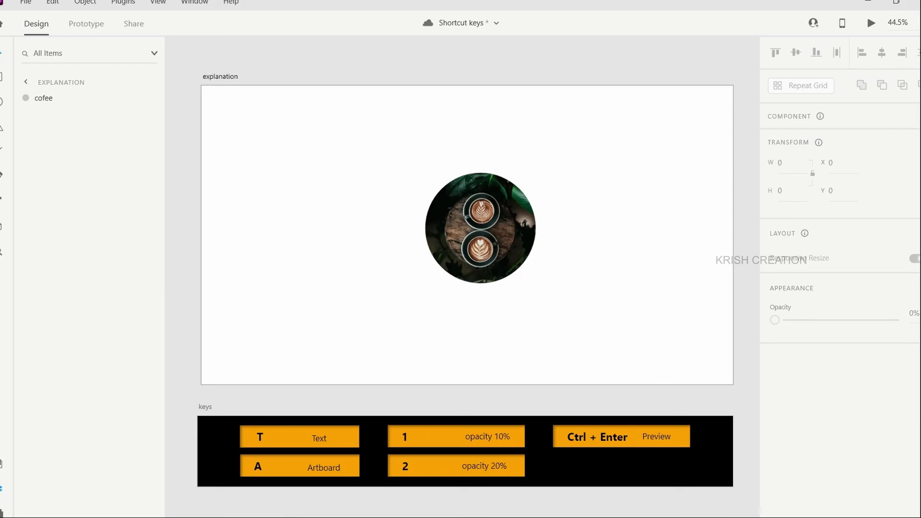
- Save the document and add a text box about 501 wide below the coffee-cup circle reading "dffsdfdsf"
key("ctrl+s")
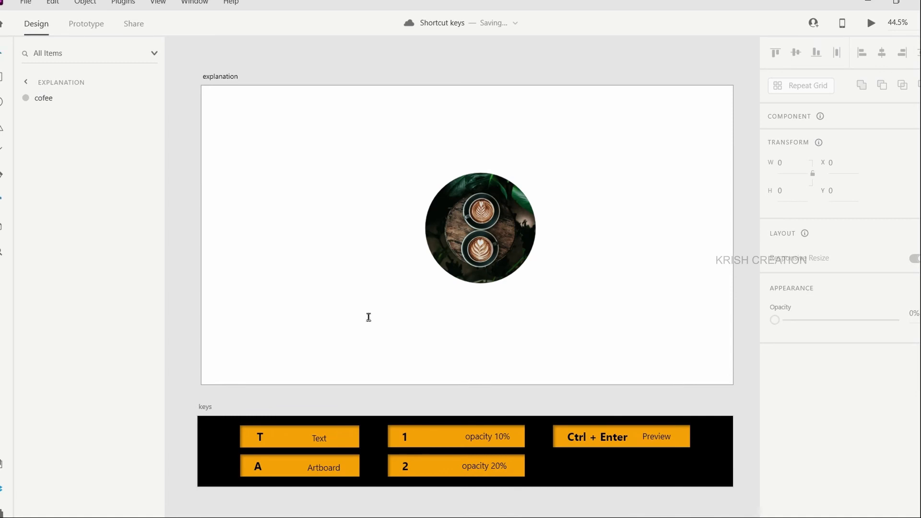
left_click_drag(286, 306, 427, 335)
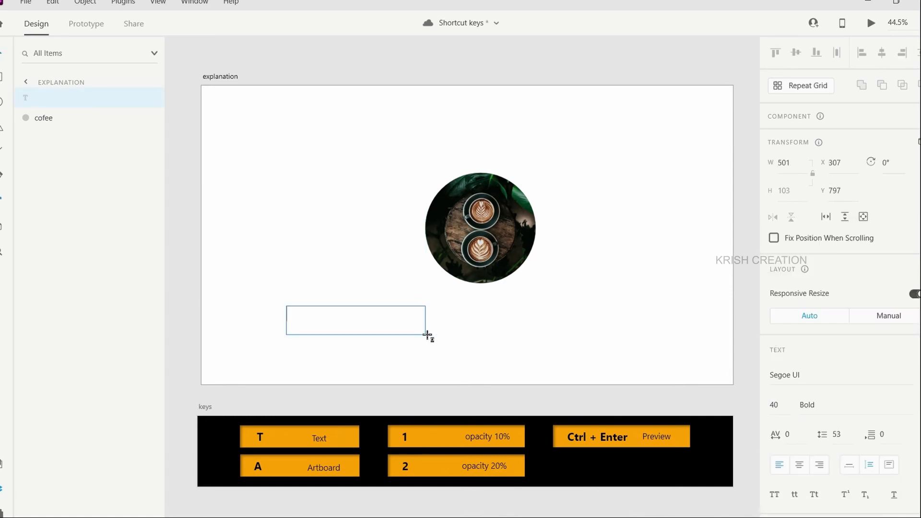
type("dffsdfdsf")
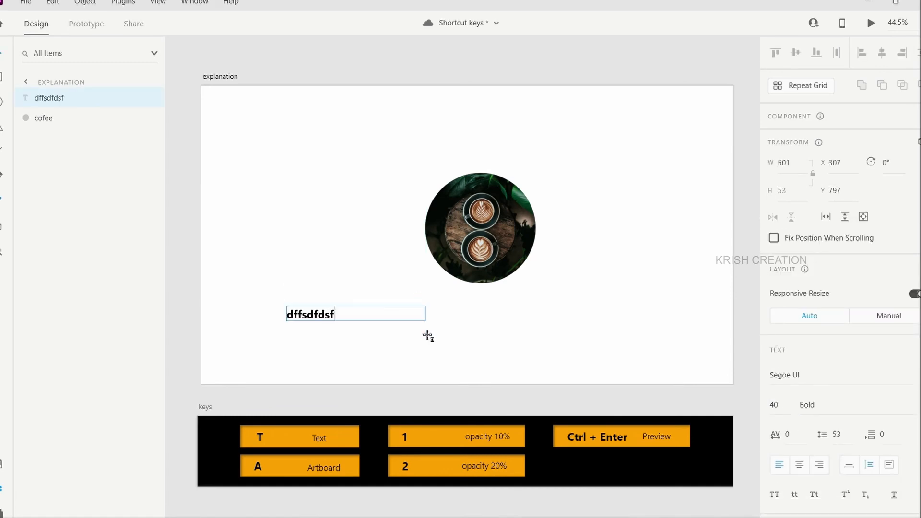
- Append "v" to the text below the coffee-cup circle, finish editing and delete the text box
type("v")
key("Escape")
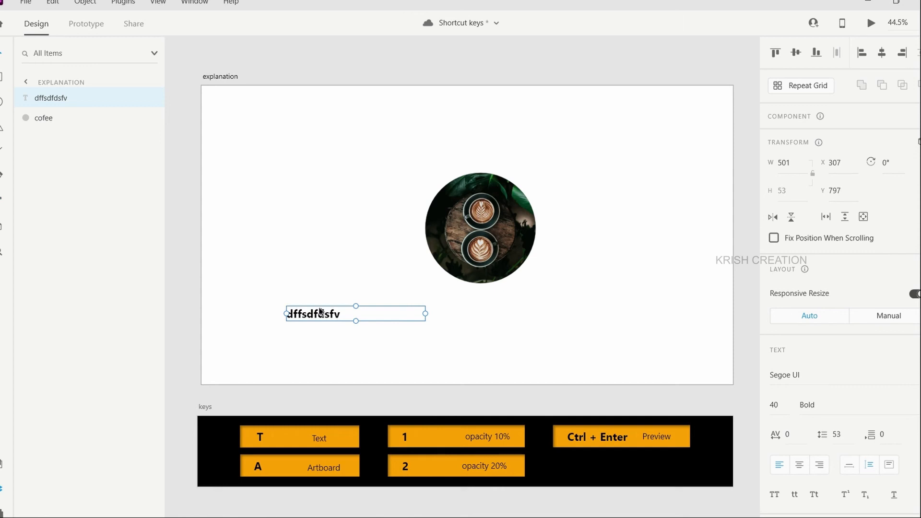
key("Delete")
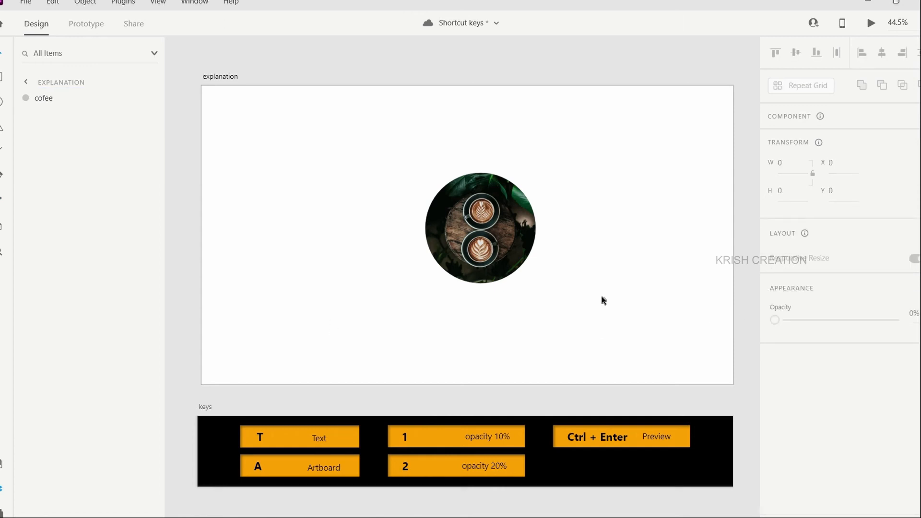
- Add a Web 1920 artboard beside the explanation artboard and undo its creation
key("a")
scroll(825, 206, "down", 5)
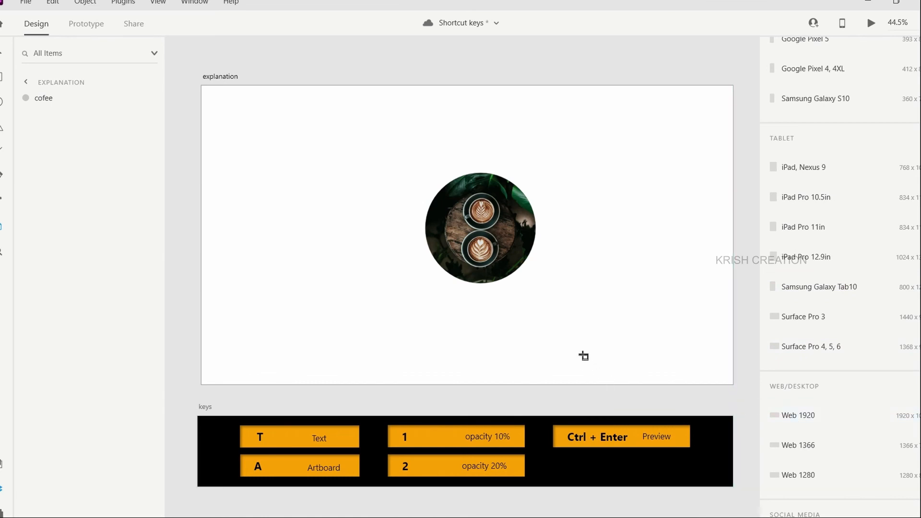
left_click(798, 415)
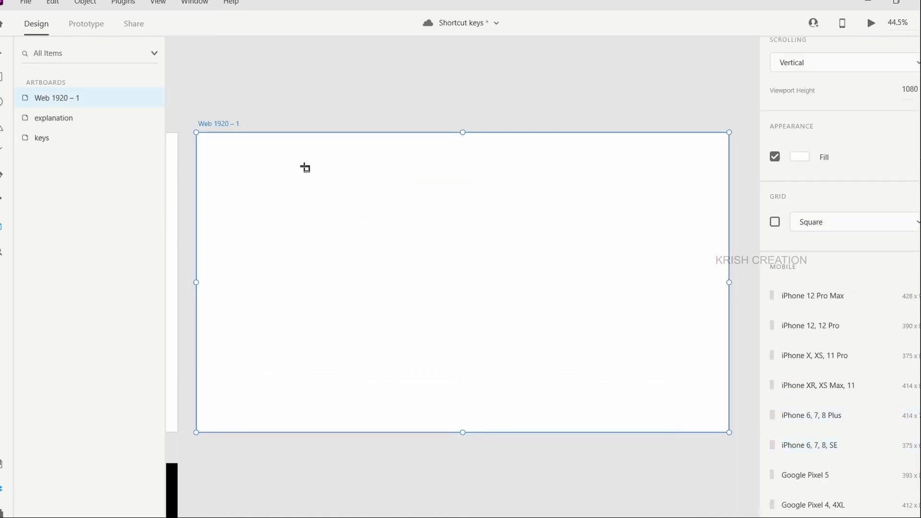
key("ctrl+z")
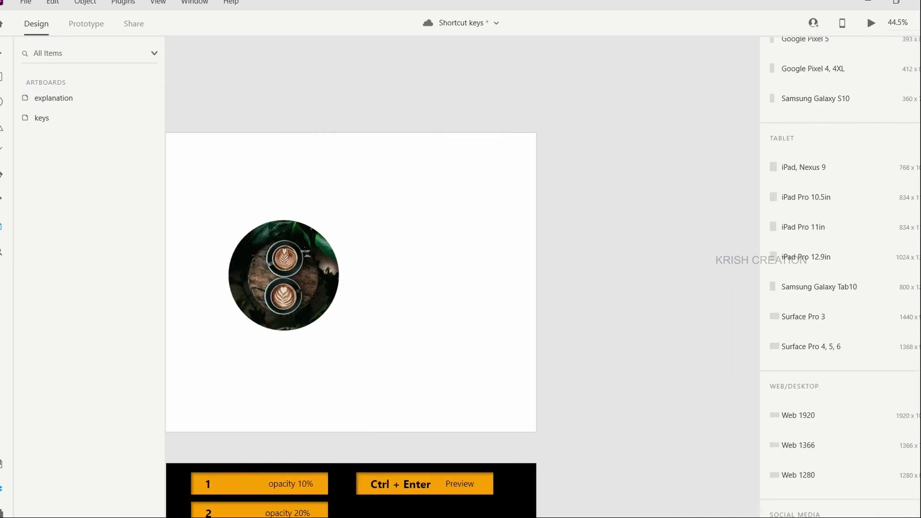
scroll(306, 252, "left", 2)
key("v")
scroll(308, 309, "left", 1)
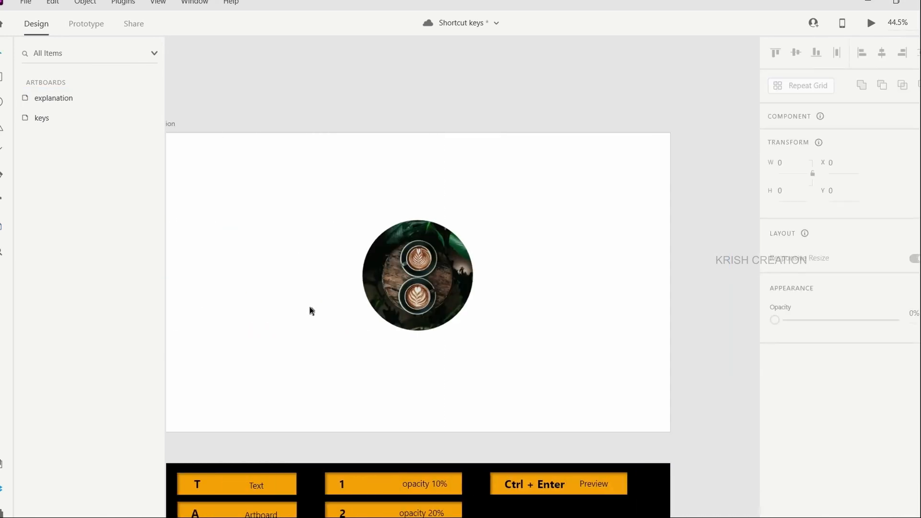
- Set the coffee-cup circle's opacity to 10%, 20%, 60% and finally 90%
scroll(309, 309, "down", 1)
left_click(416, 265)
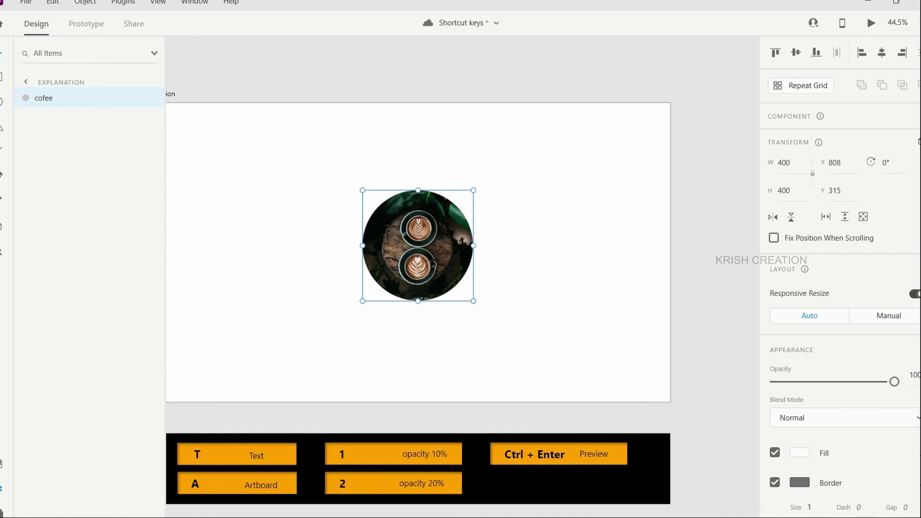
key("1")
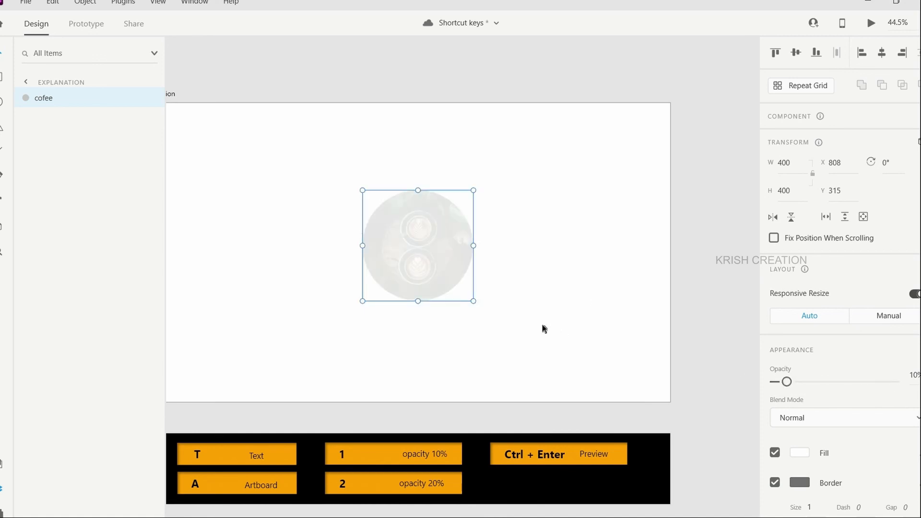
key("2")
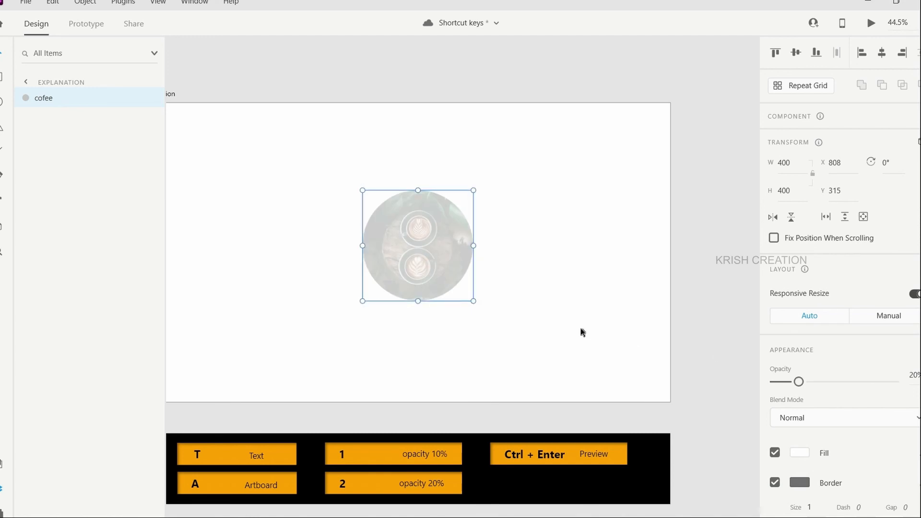
key("6")
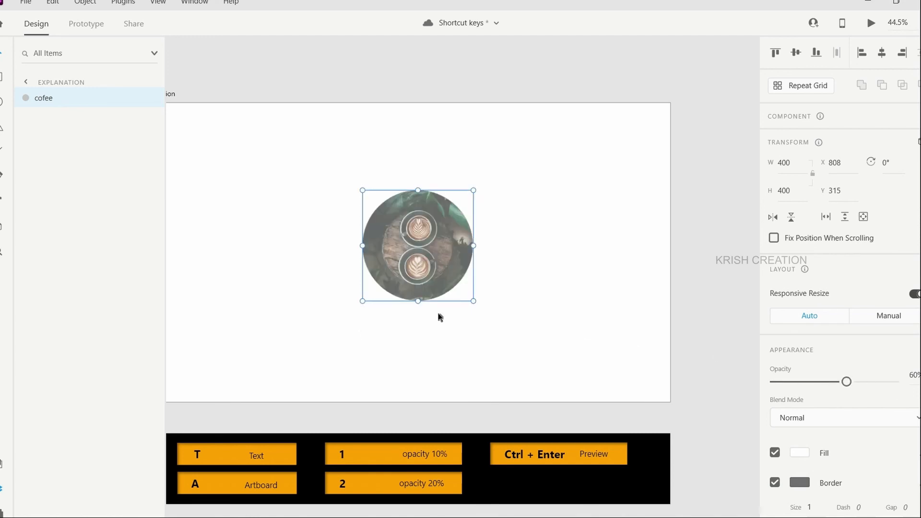
key("9")
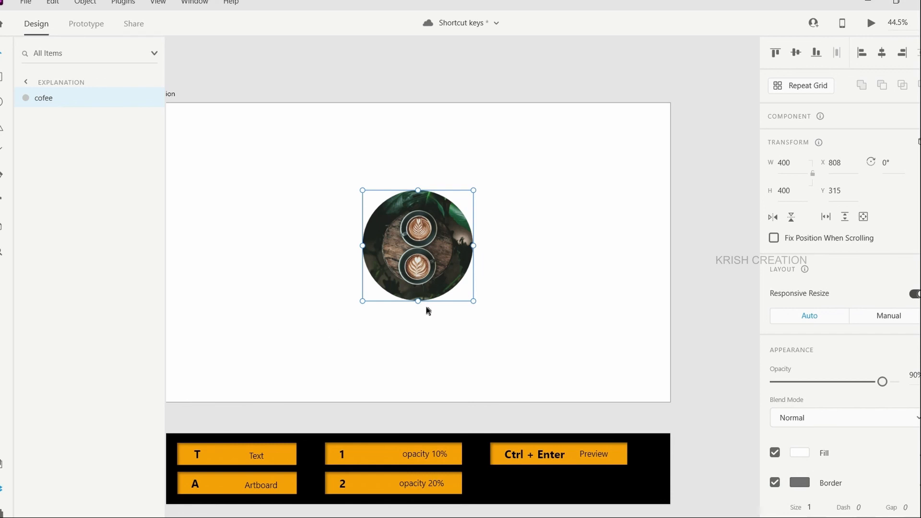
- Open a preview of the explanation artboard
scroll(452, 354, "down", 1)
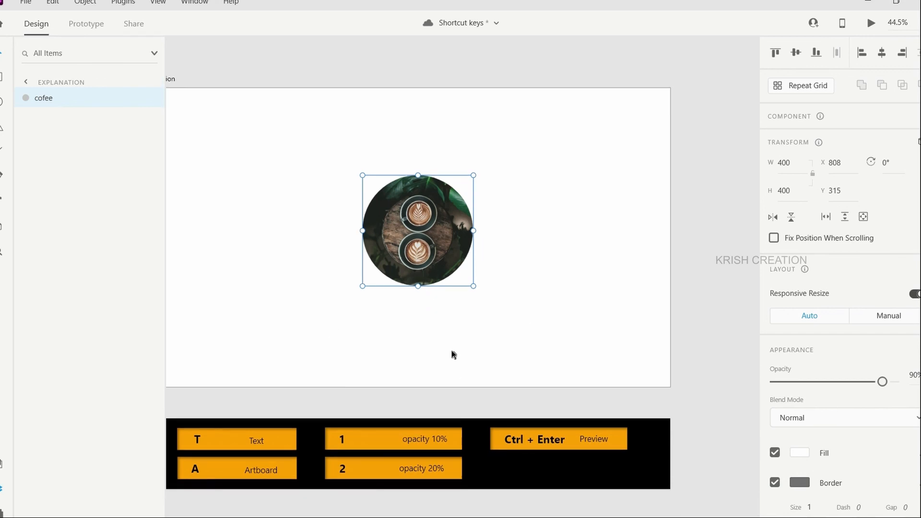
scroll(453, 354, "down", 2)
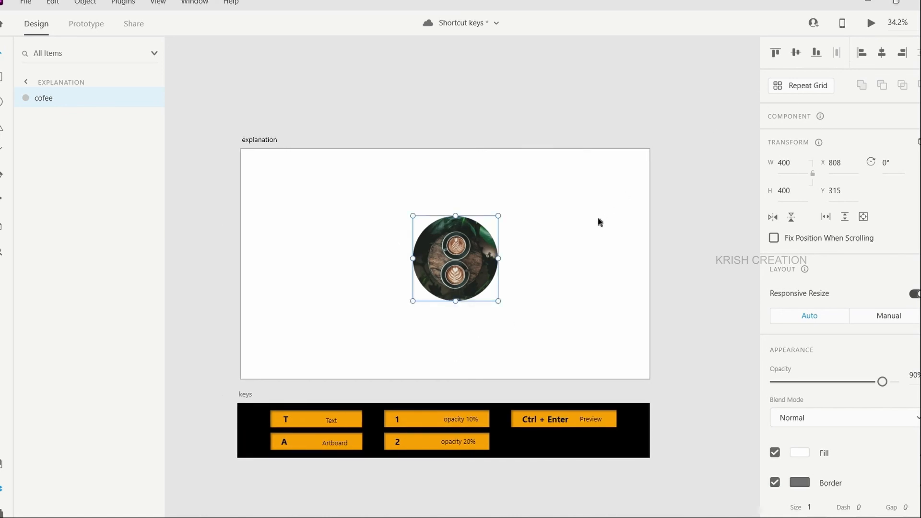
key("ctrl+Return")
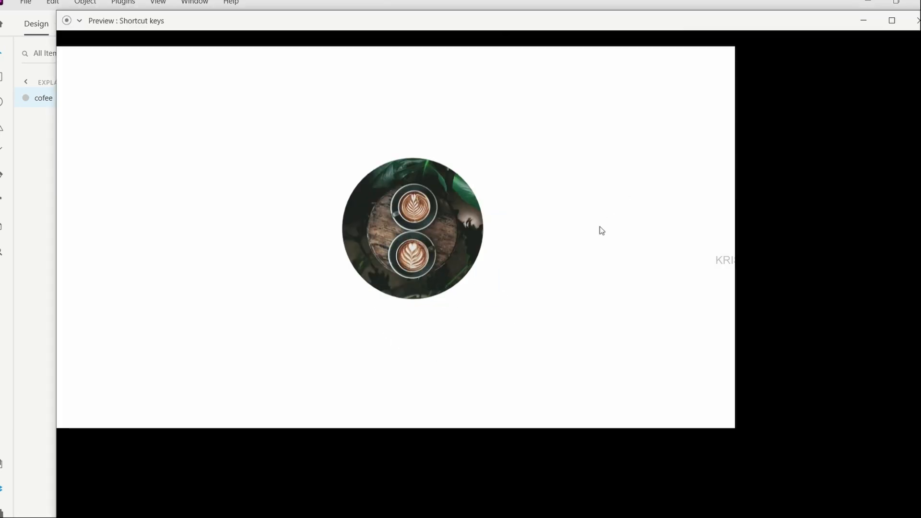